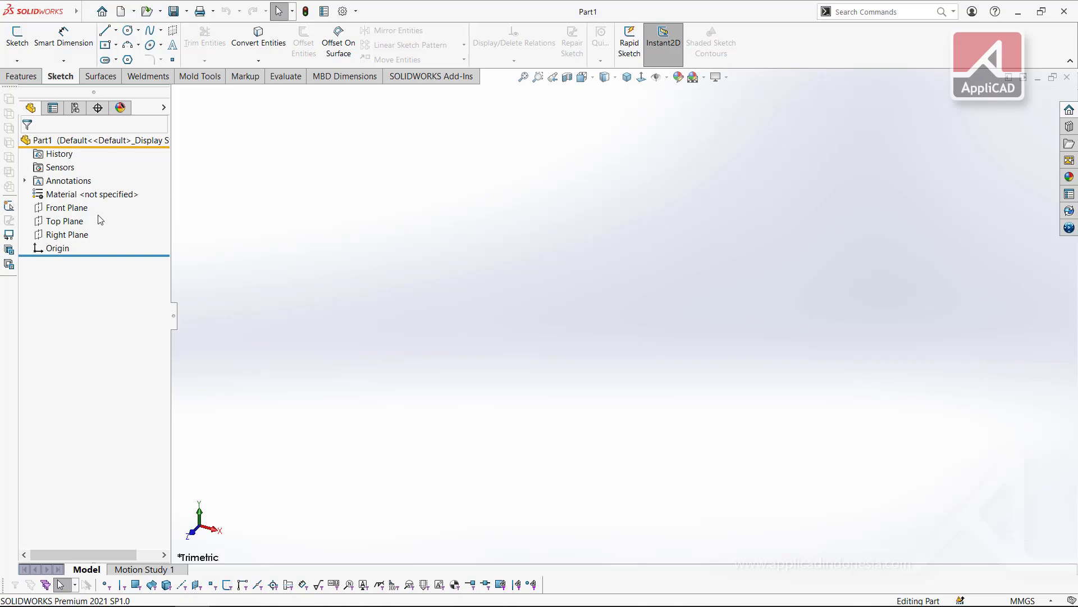
Preview the Front, Top and Right planes and start a sketch on the Front Plane.
mouse_move(66, 211)
click(66, 209)
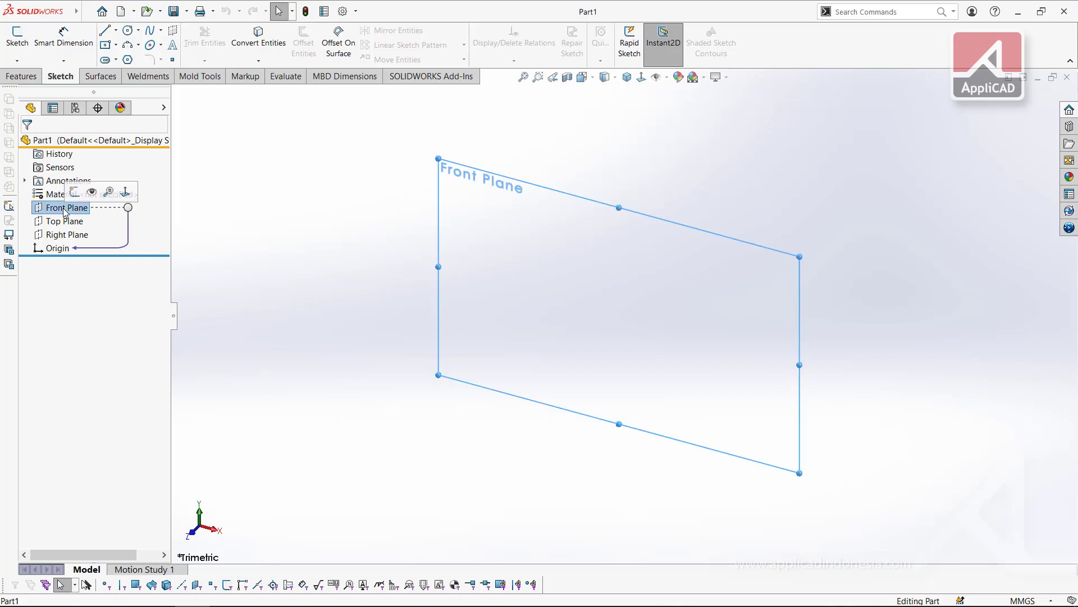
click(63, 223)
click(64, 236)
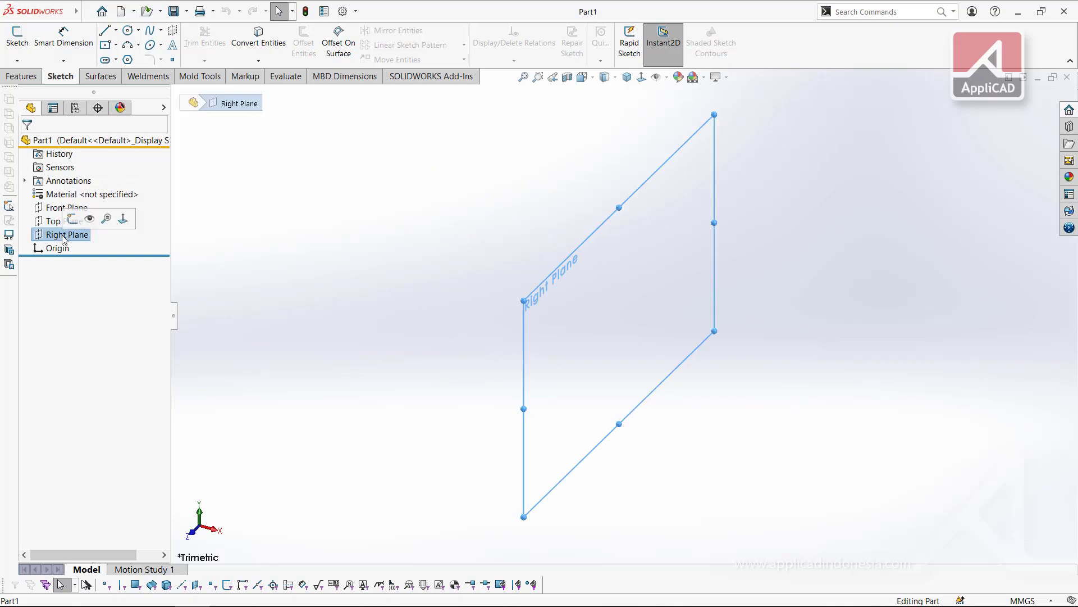
click(55, 213)
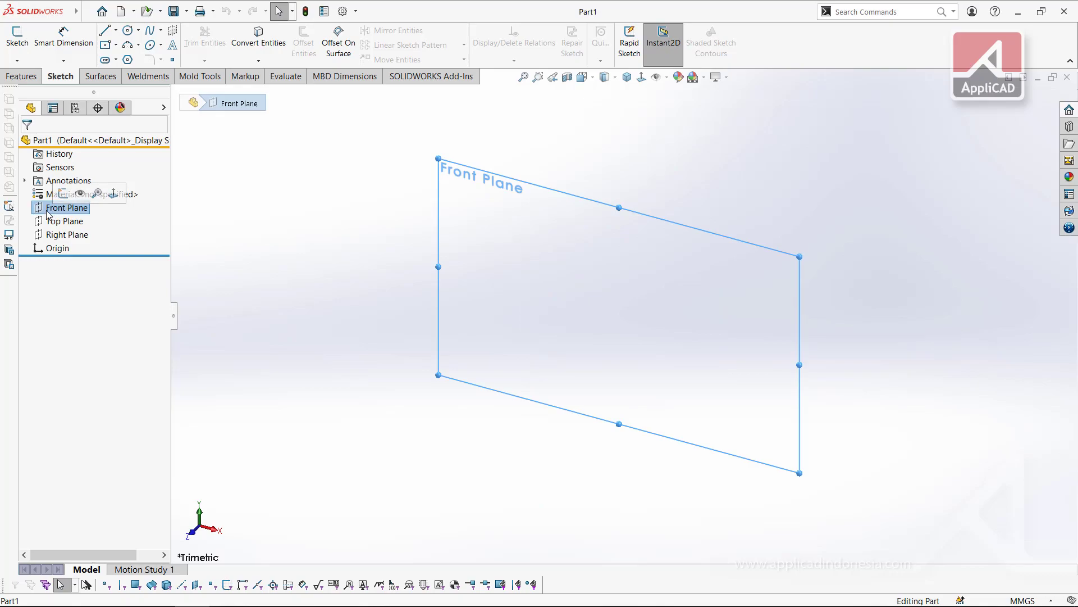
right_click(48, 214)
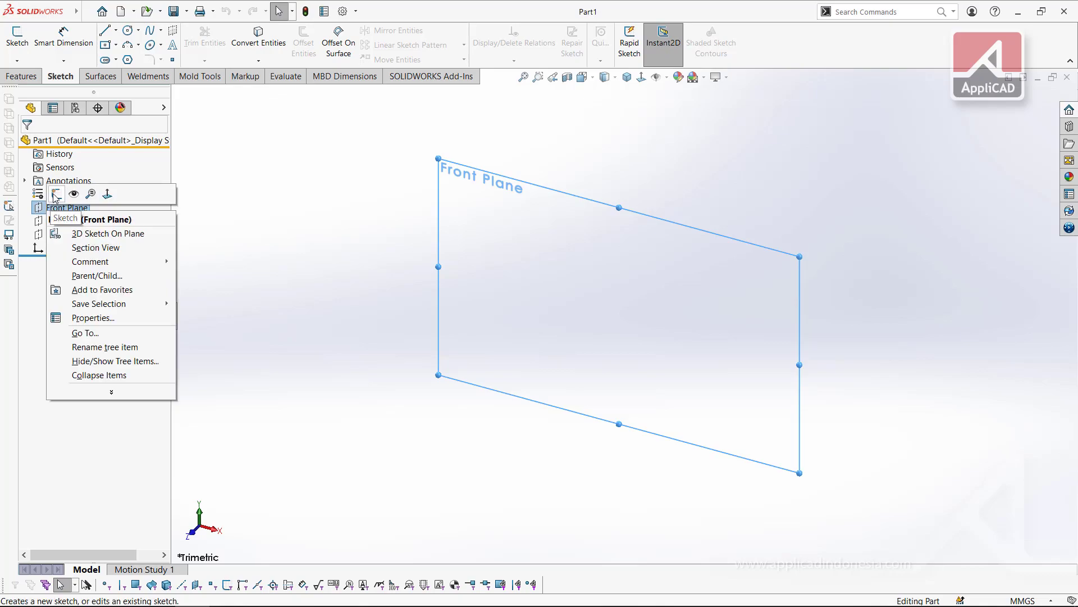
click(55, 195)
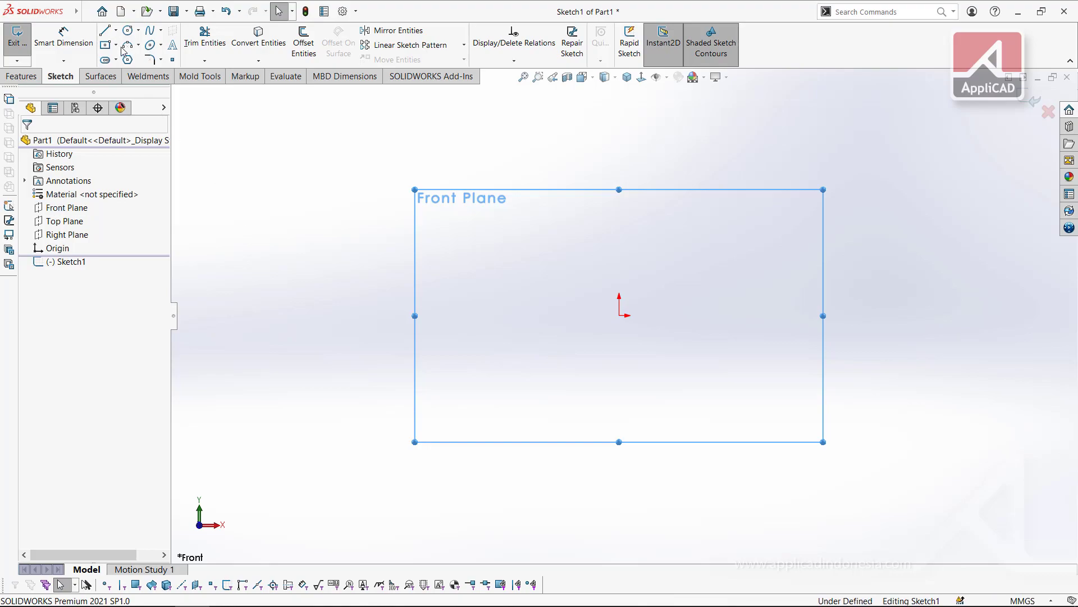
Draw a slanted line about 86 mm long beside the origin and give it a Vertical relation.
click(106, 32)
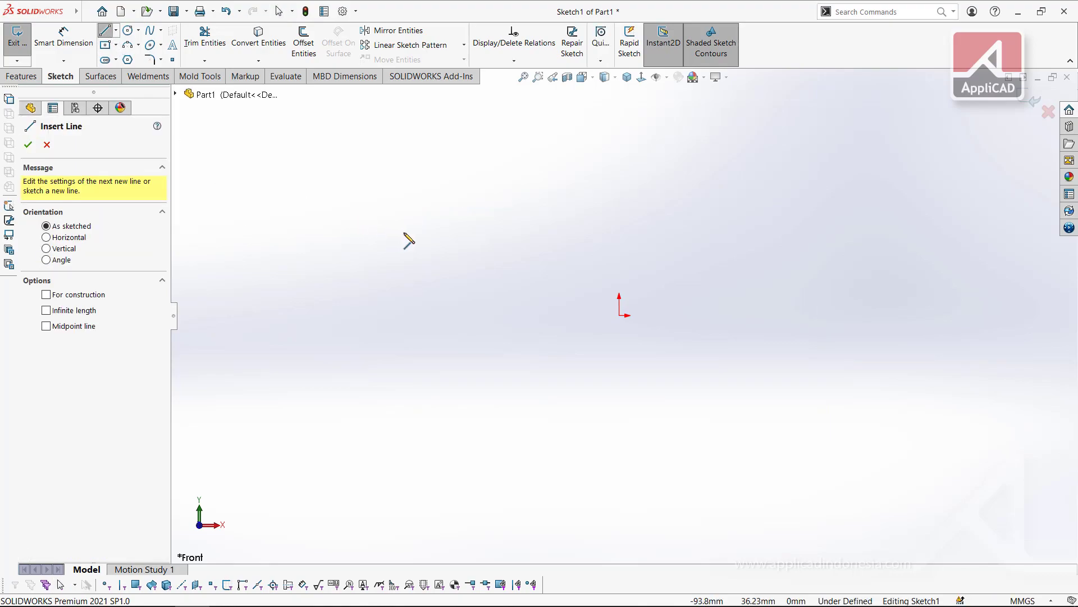
click(519, 167)
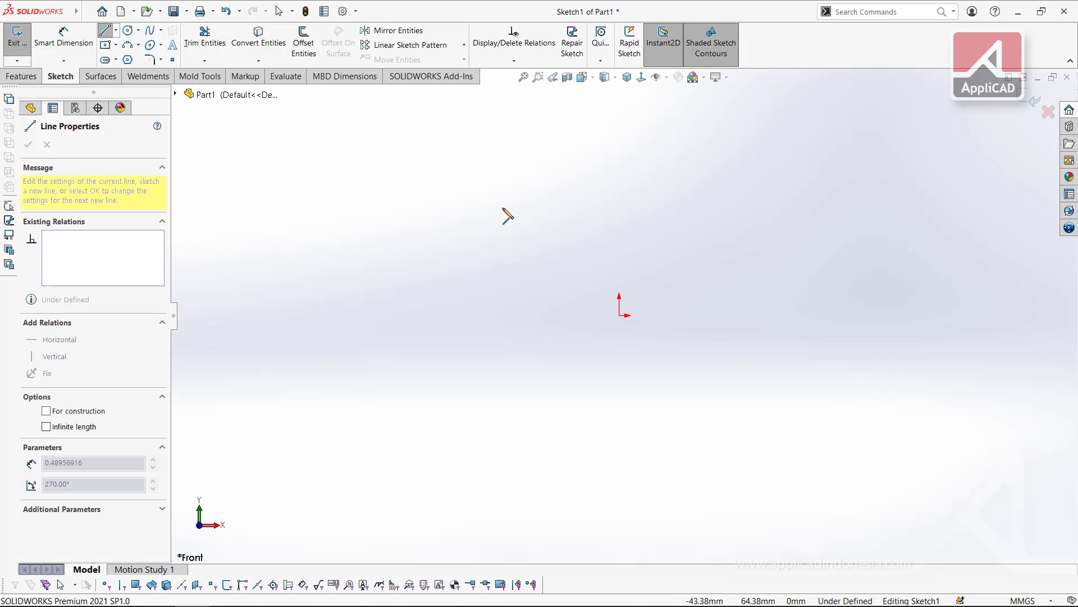
click(461, 355)
double_click(513, 357)
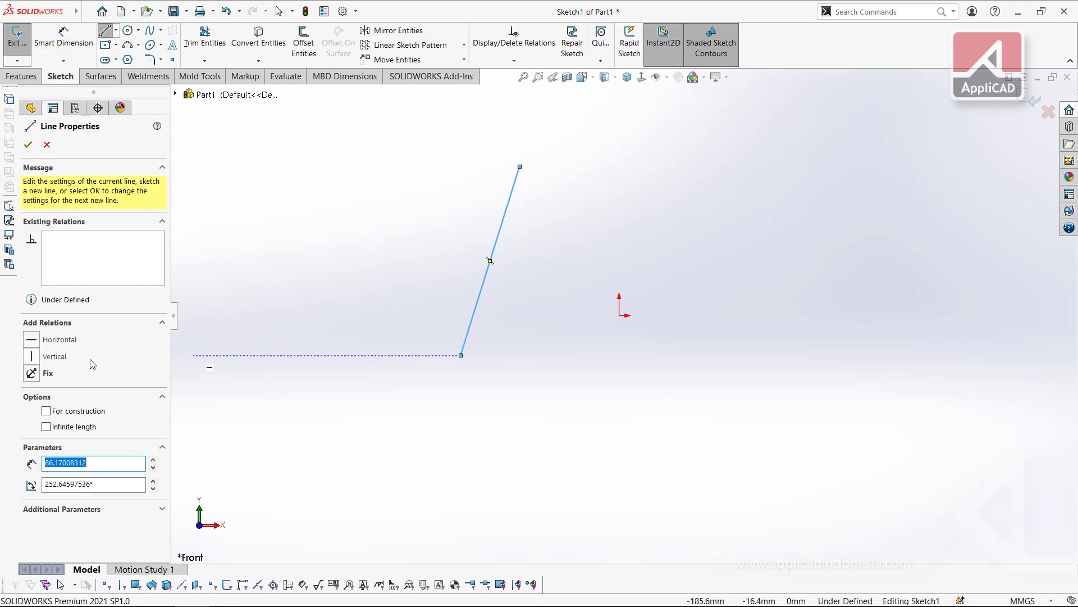
click(31, 356)
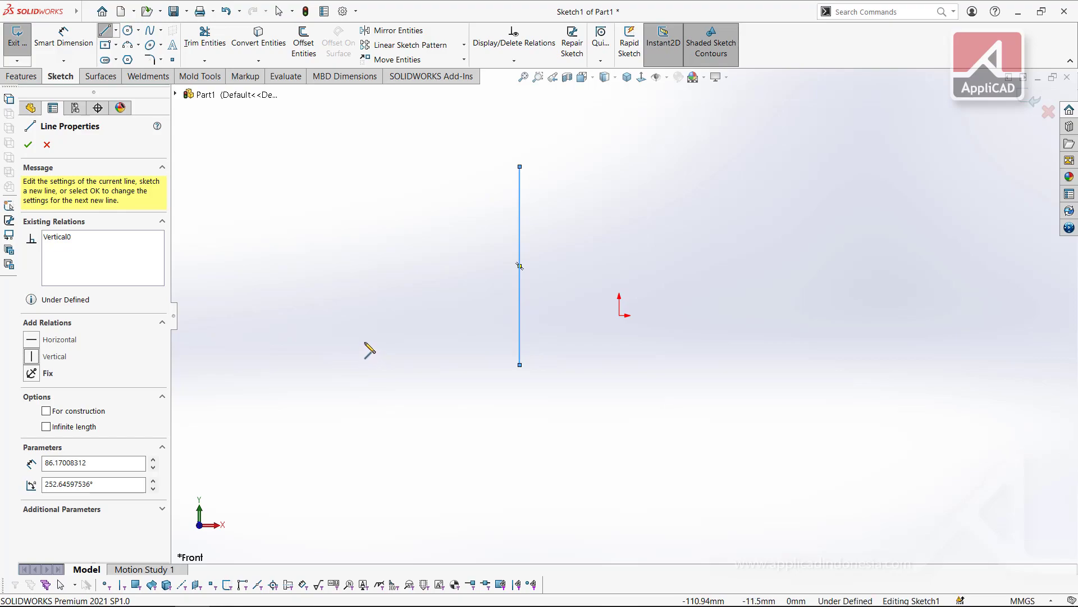
Try to add a Horizontal relation to the vertical line, and undo the relations and the line.
click(32, 341)
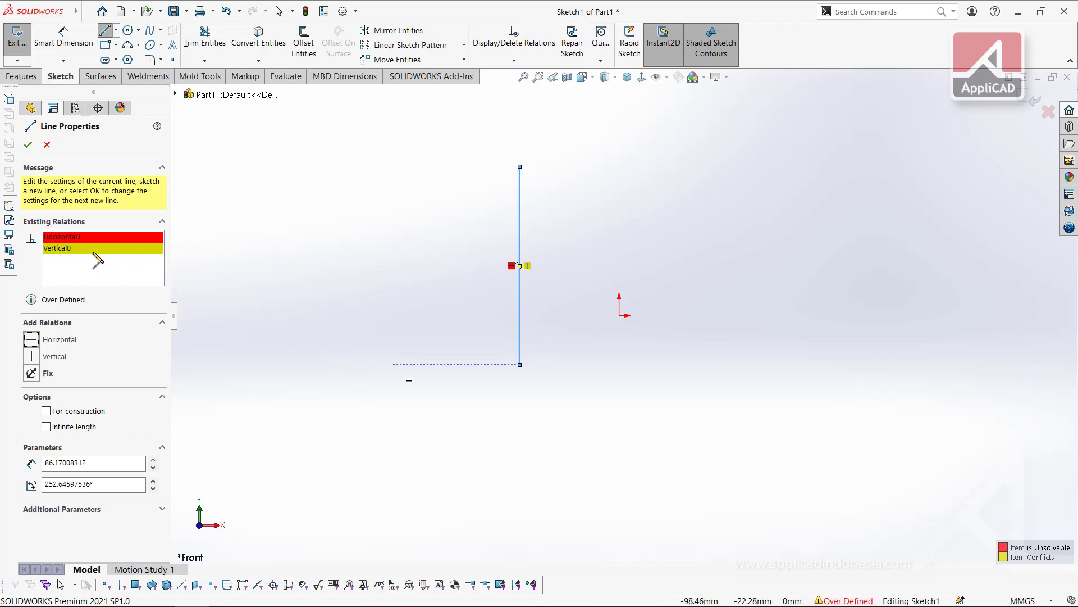
click(70, 250)
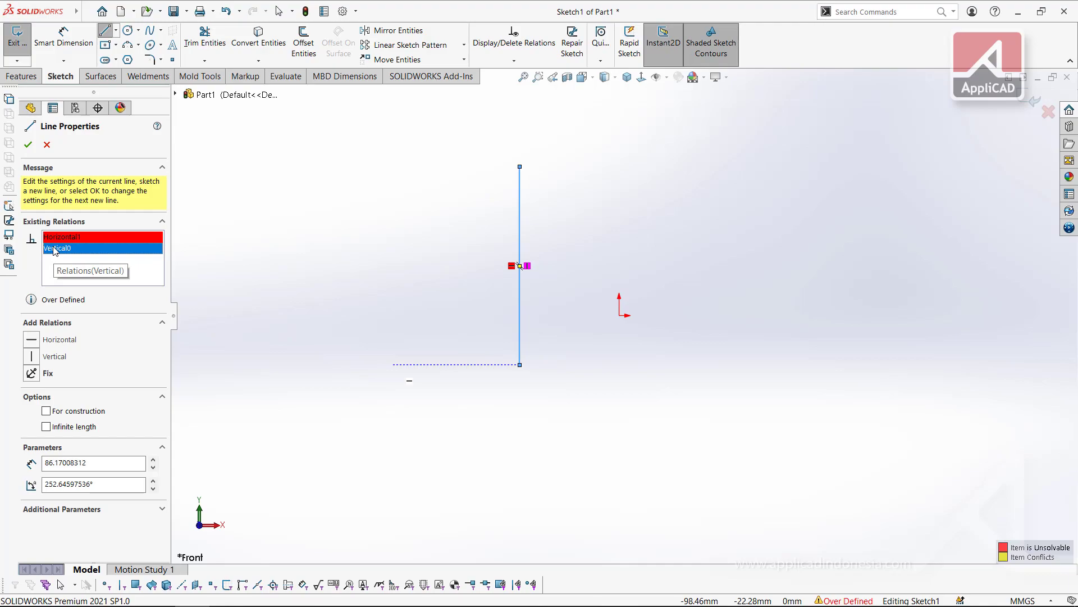
key(ctrl+z)
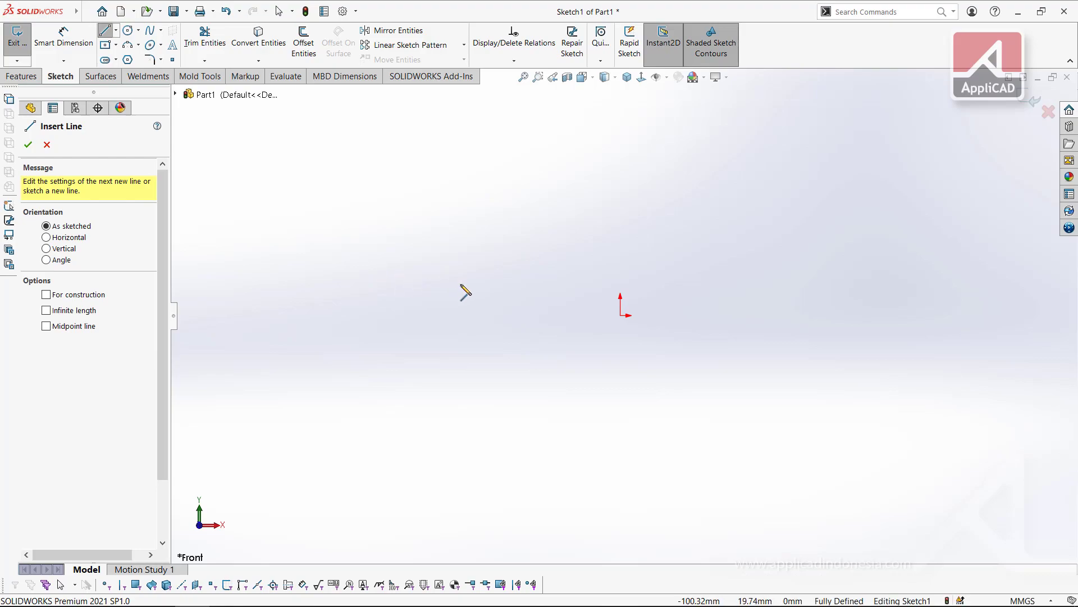
key(Escape)
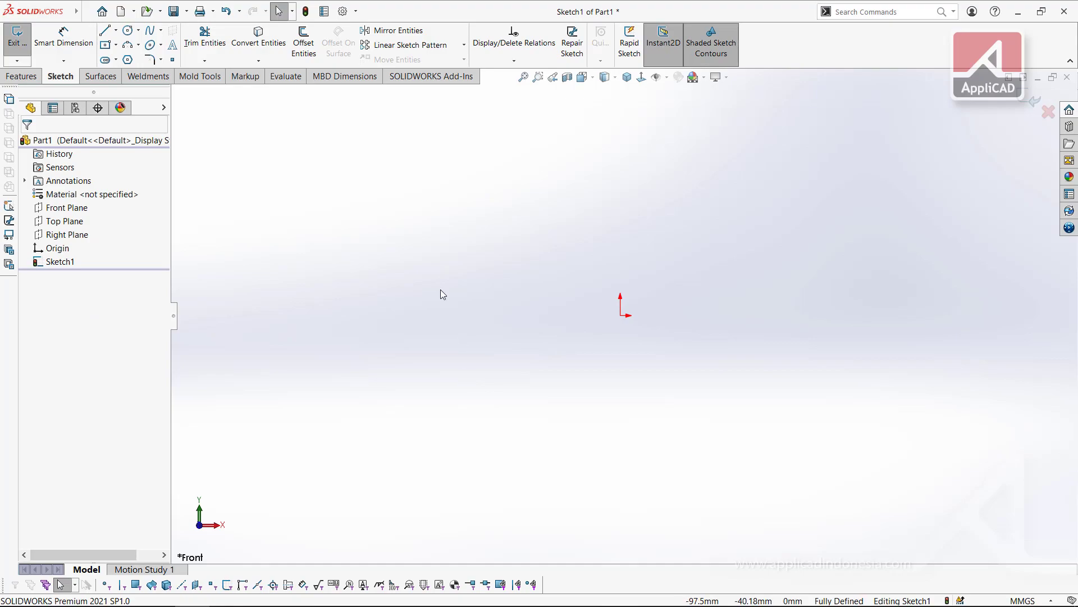
Draw a horizontal line about 137 mm long just above the origin and inspect its relations.
key(l)
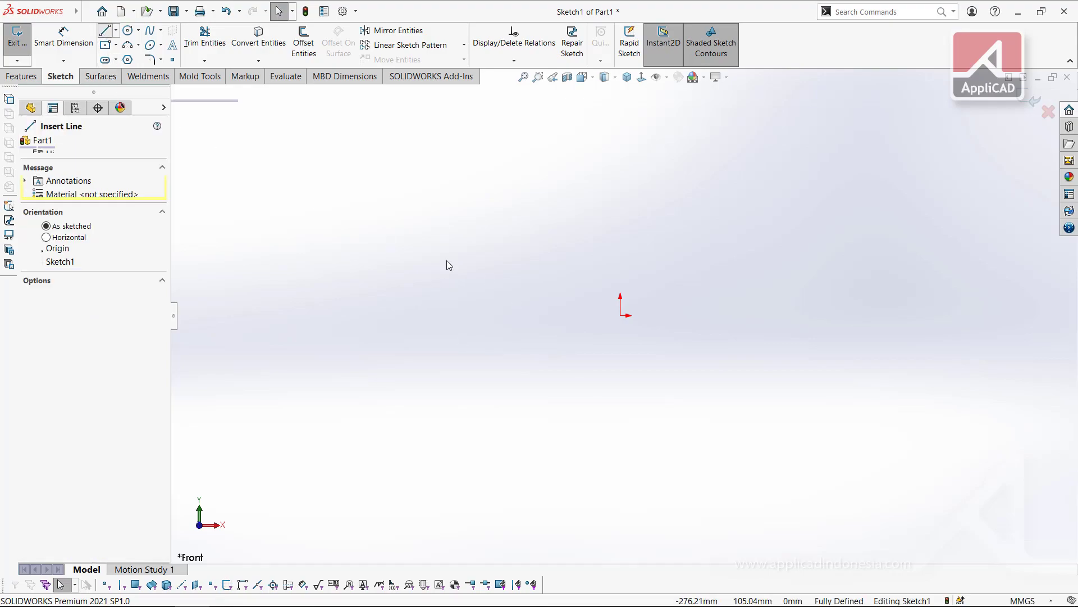
click(448, 282)
click(668, 282)
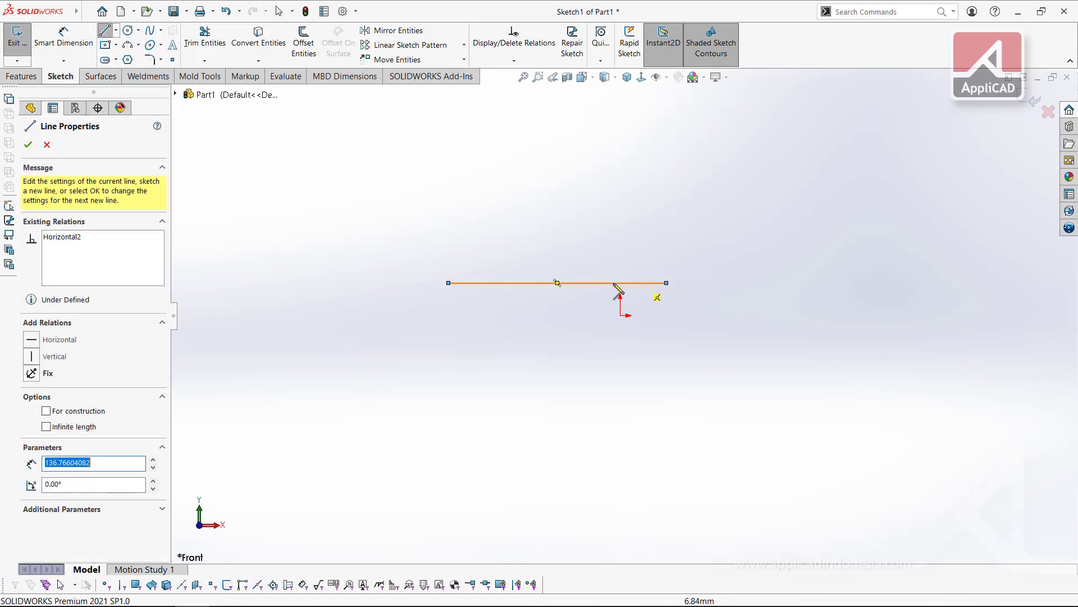
key(Escape)
click(531, 282)
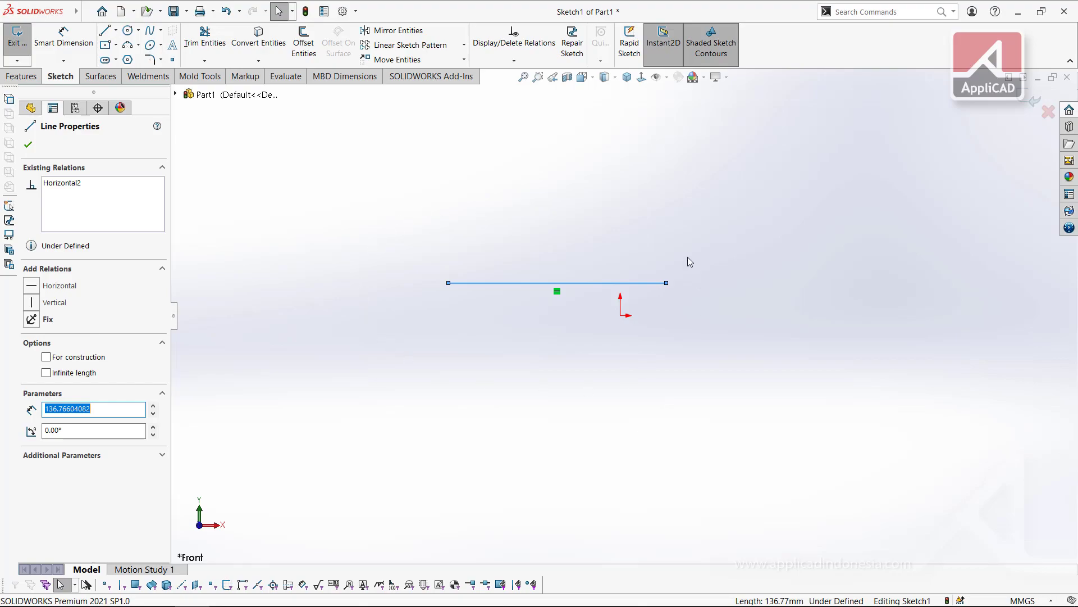
click(530, 234)
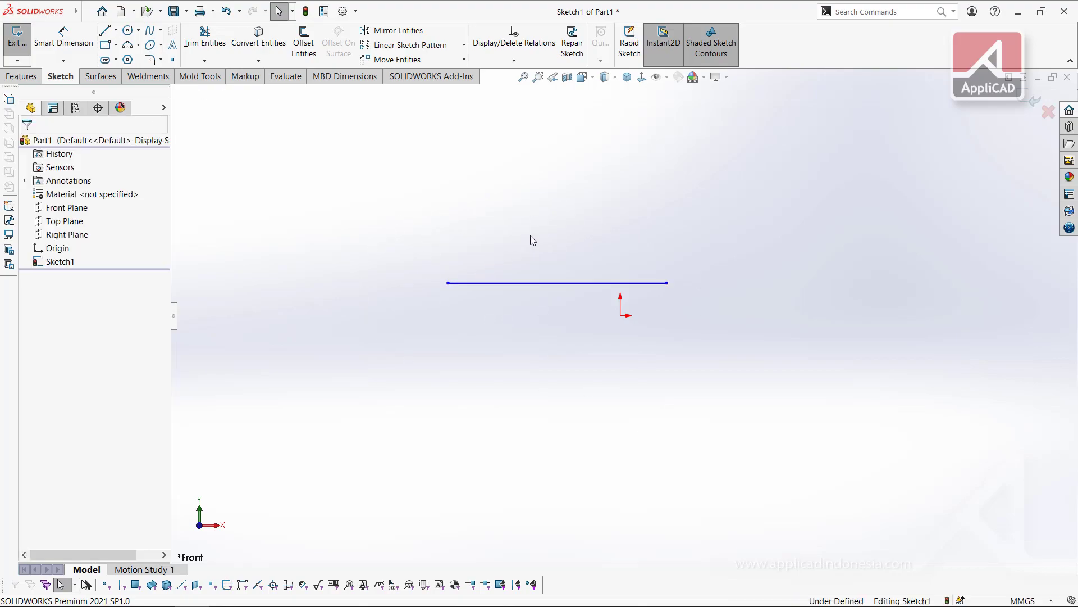
click(520, 283)
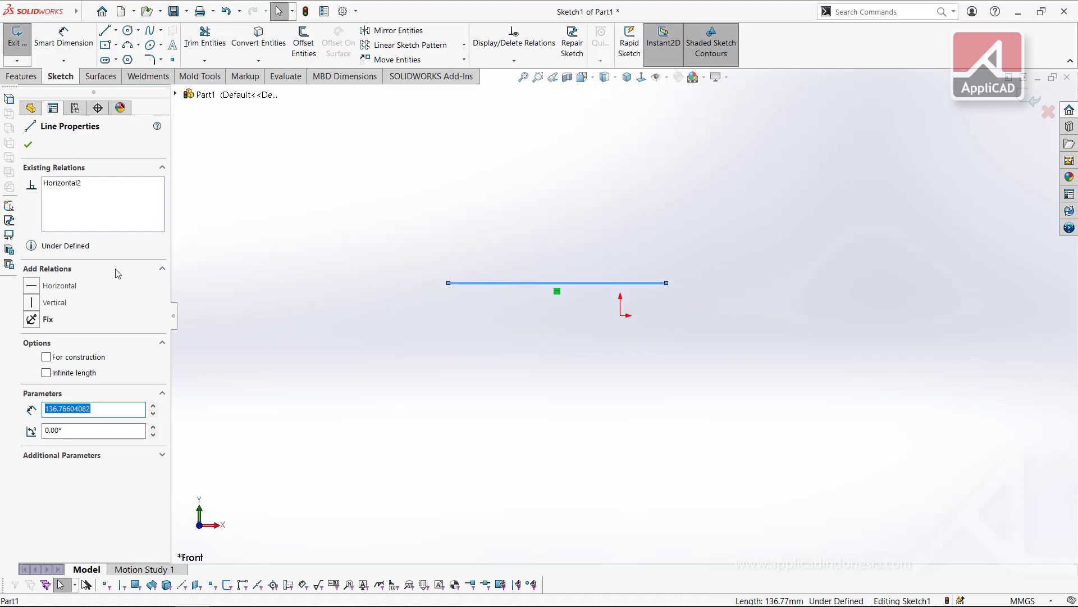
click(360, 210)
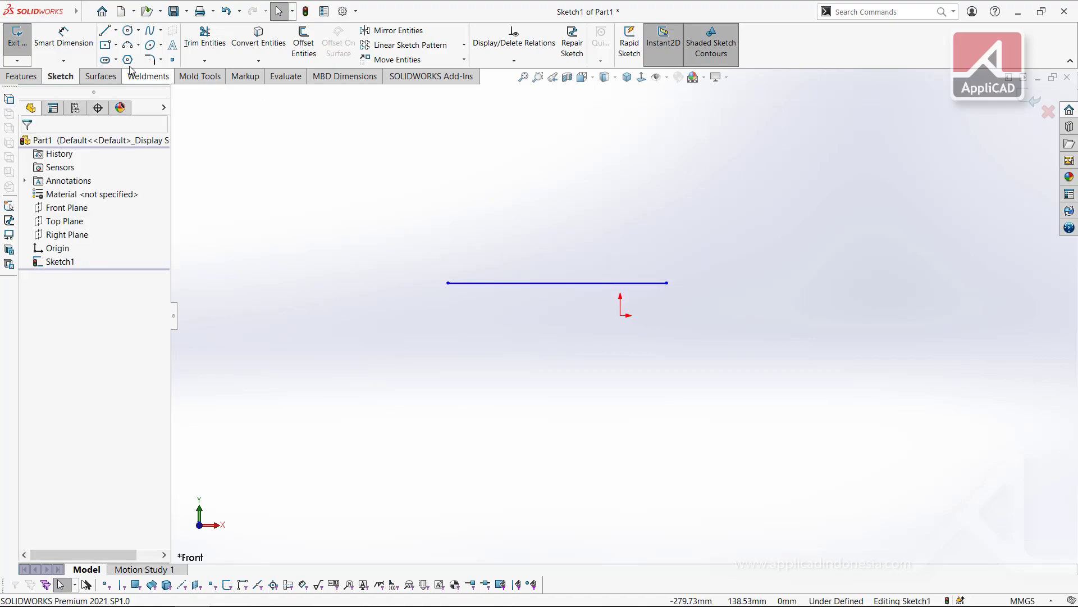
Draw a second line above the horizontal one, slanting upward at about 23°.
click(105, 30)
drag(470, 206, 656, 126)
key(Escape)
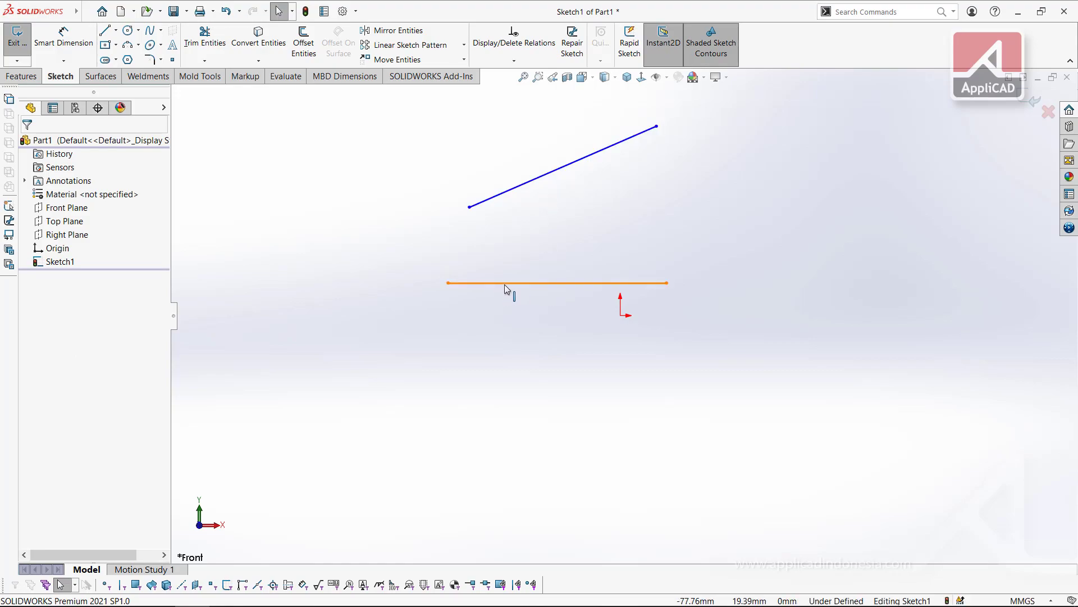
Dimension the horizontal line's length to 100 mm.
click(59, 46)
click(554, 283)
click(554, 362)
text(100)
key(Return)
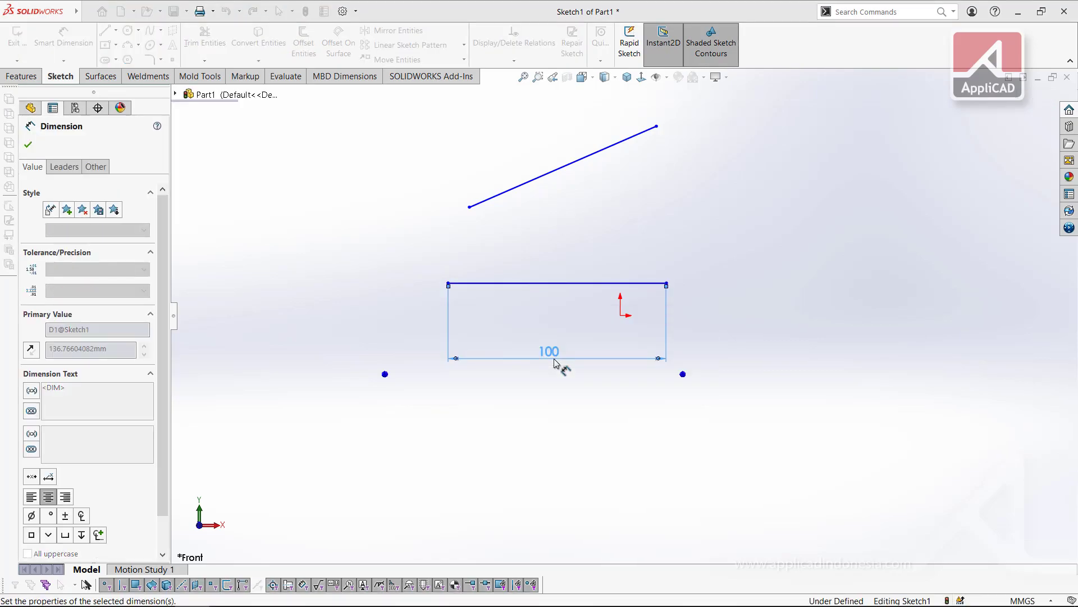
key(Escape)
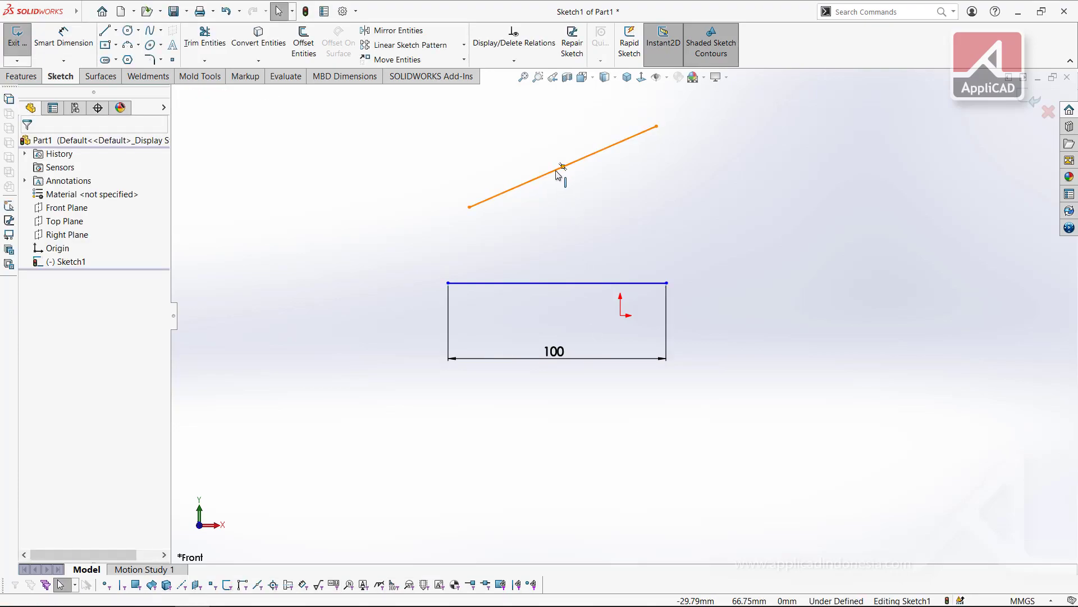
Add an Equal relation between the slanted line and the horizontal line.
click(558, 174)
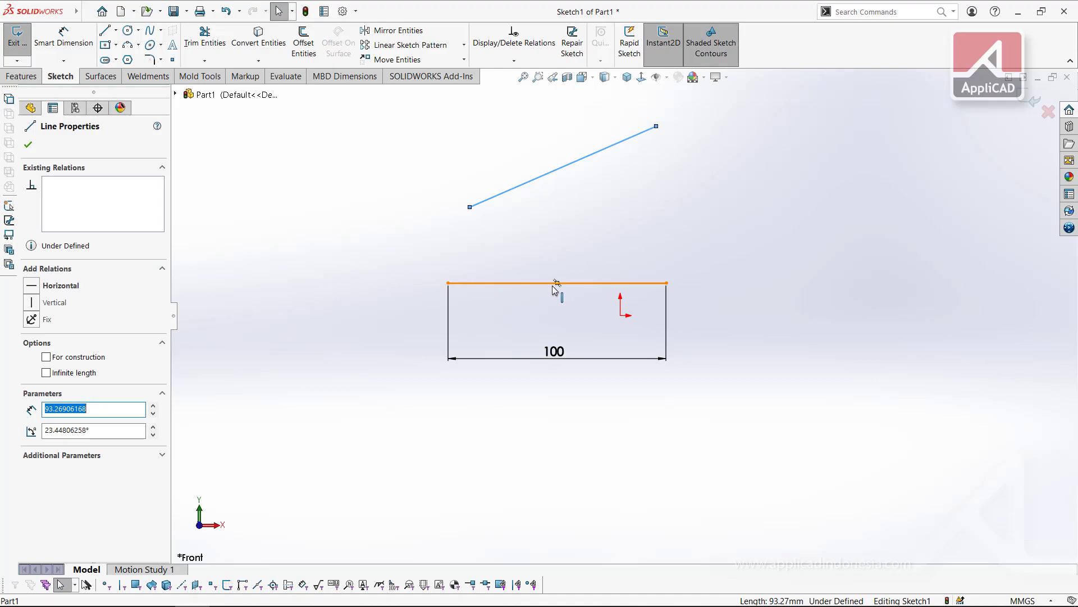
click(528, 237)
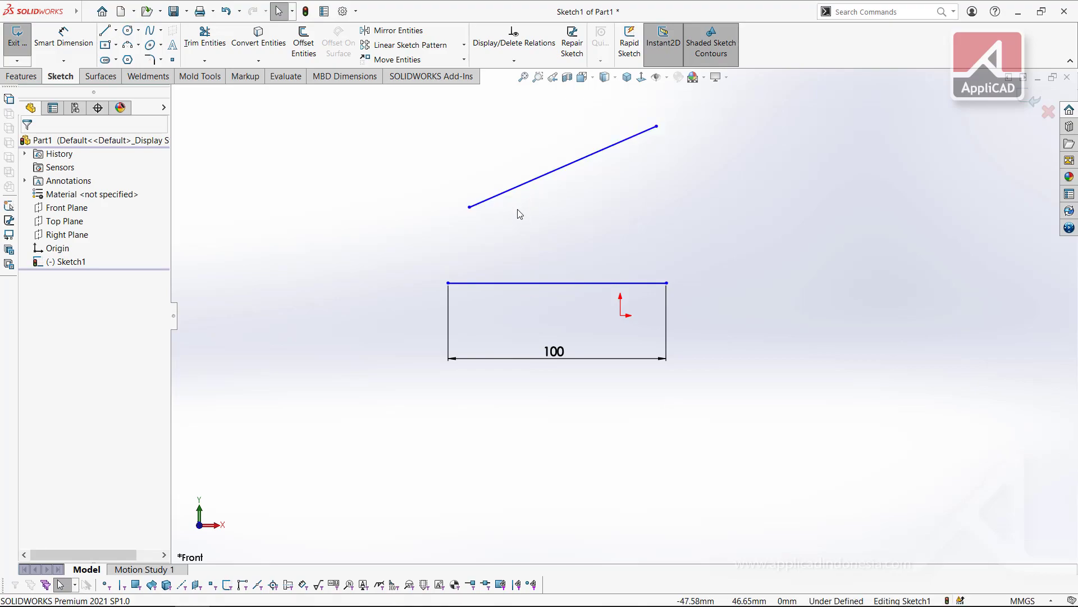
click(533, 182)
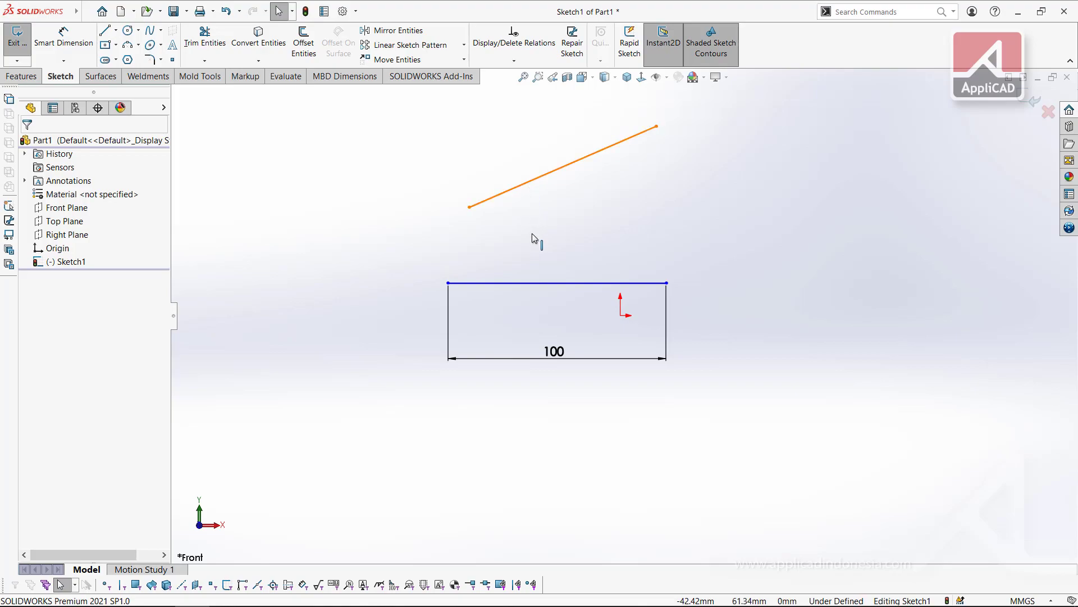
ctrl+click(529, 285)
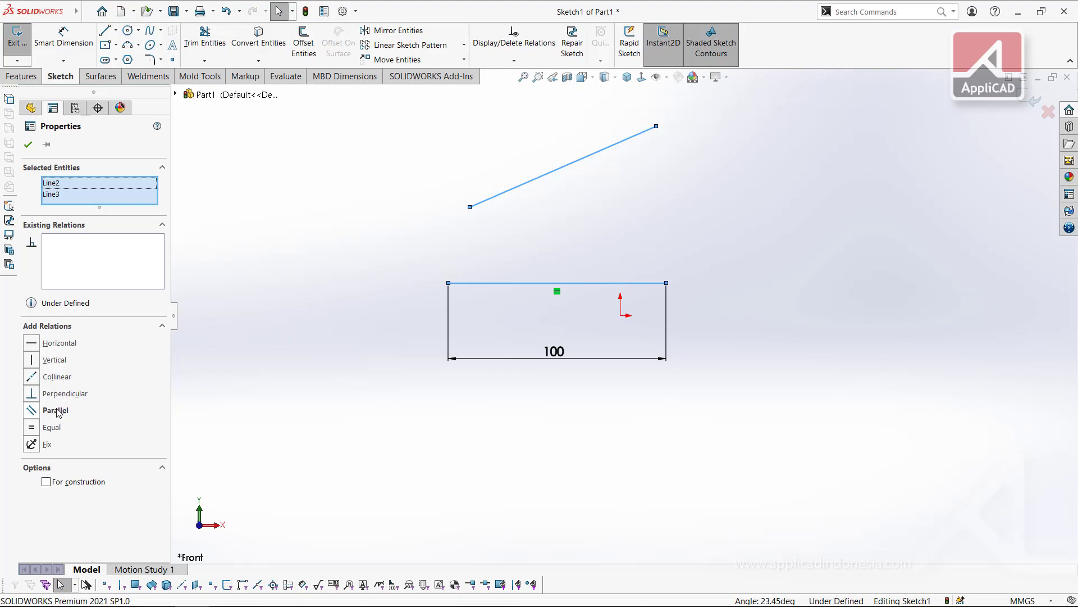
click(31, 428)
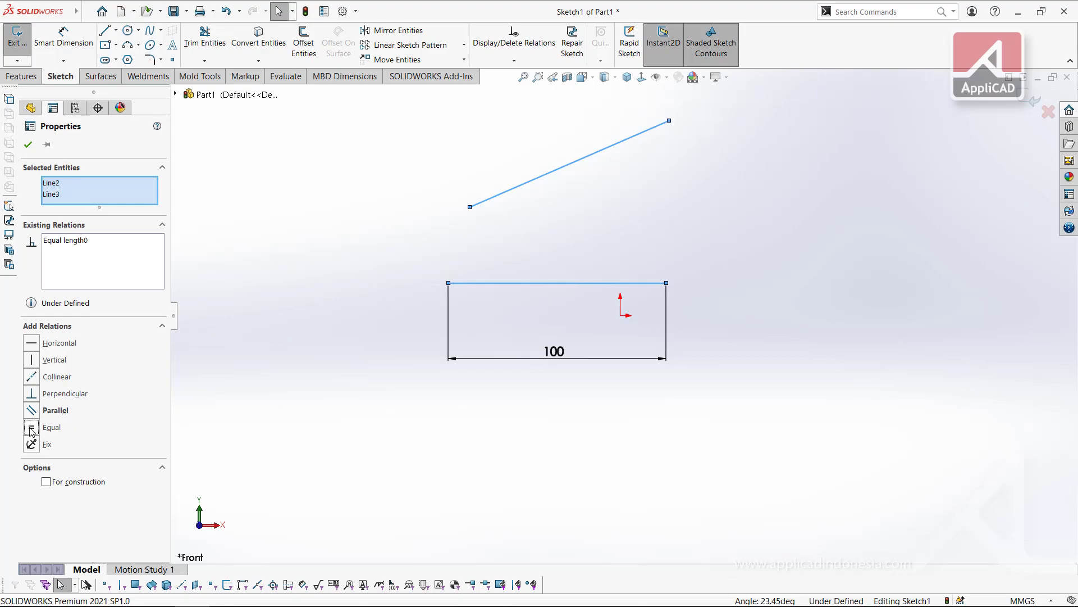
click(466, 253)
Set the horizontal line's length dimension to 500 mm.
click(555, 353)
double_click(554, 353)
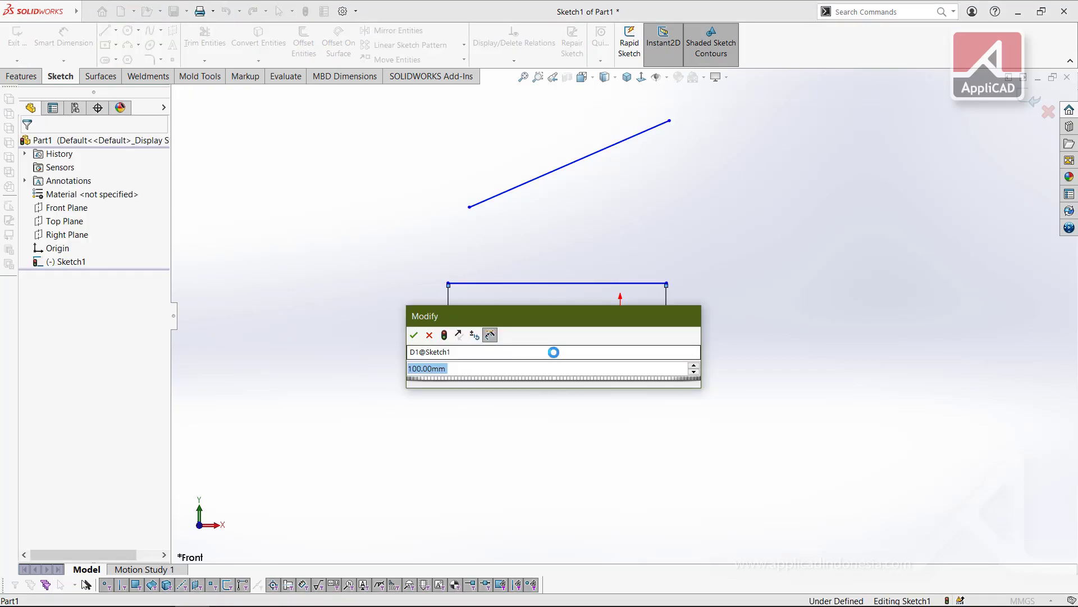
text(100)
key(Return)
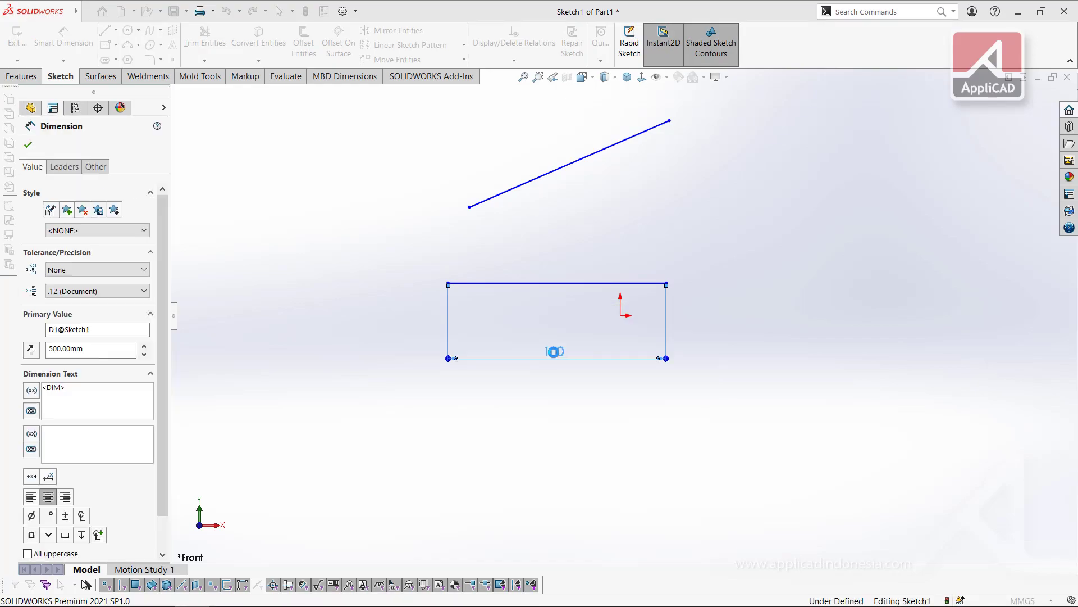
click(588, 231)
key(f)
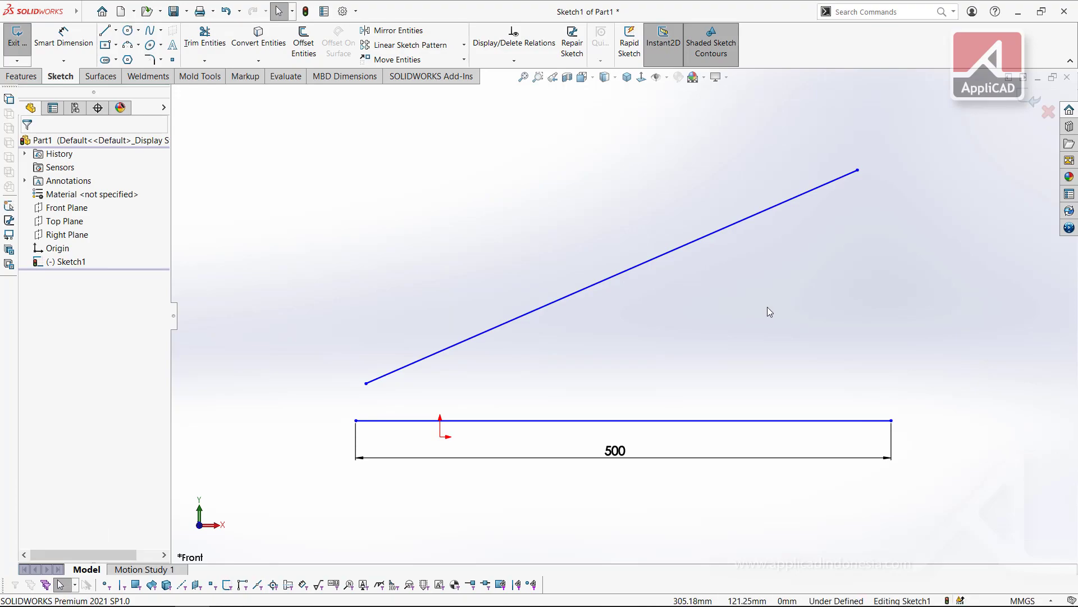
Draw a circle with a radius of about 46 mm below the slanted line's upper end.
ctrl+middle_drag(777, 298, 609, 347)
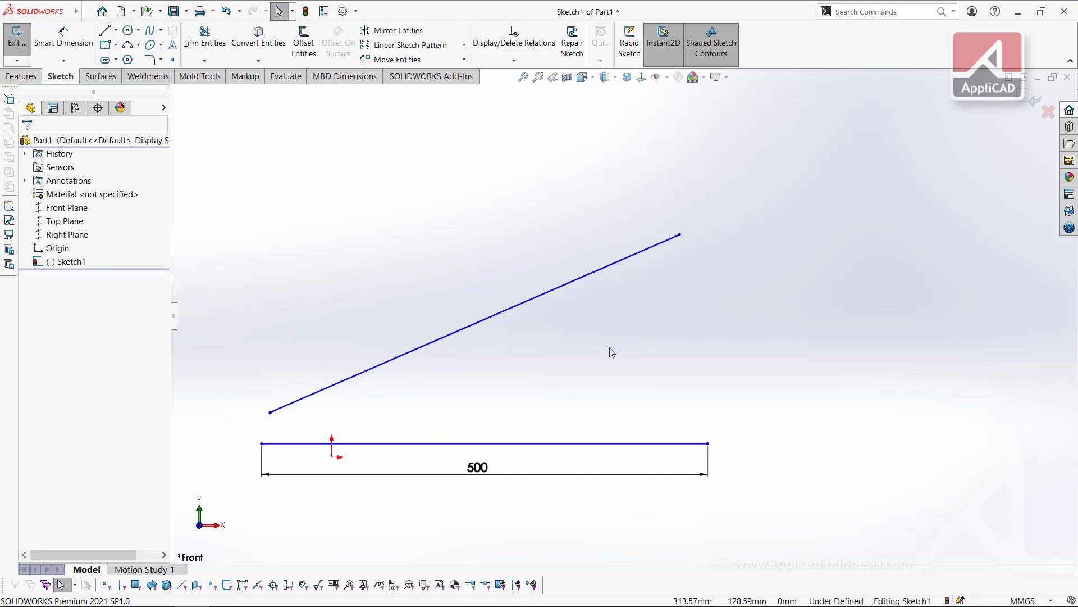
scroll(604, 347, up, 3)
mouse_move(530, 241)
ctrl+middle_down()
mouse_move(571, 315)
mouse_move(537, 242)
ctrl+middle_up()
click(128, 30)
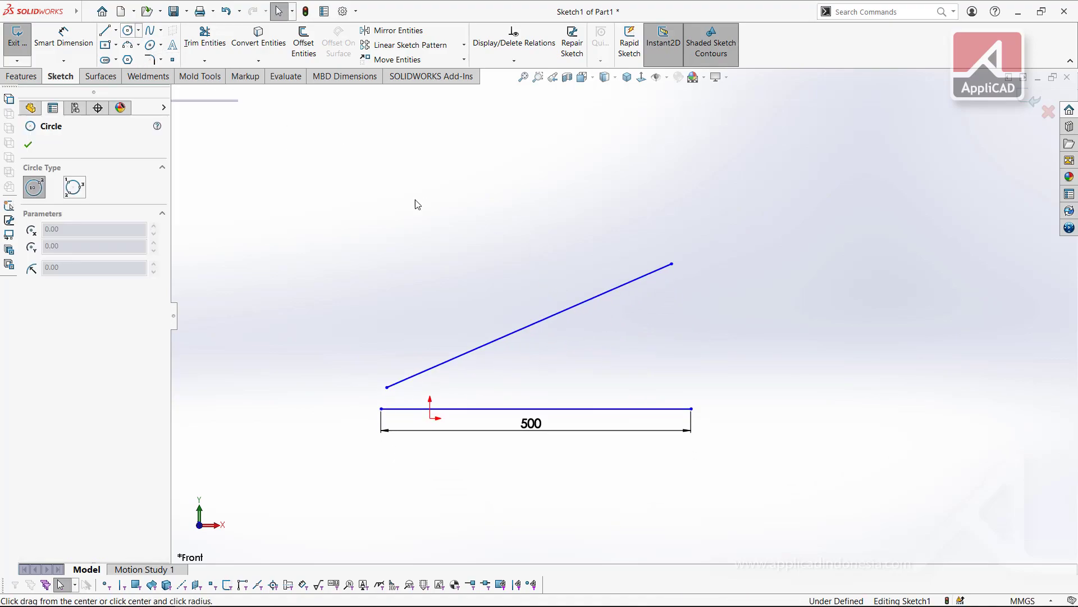
click(664, 319)
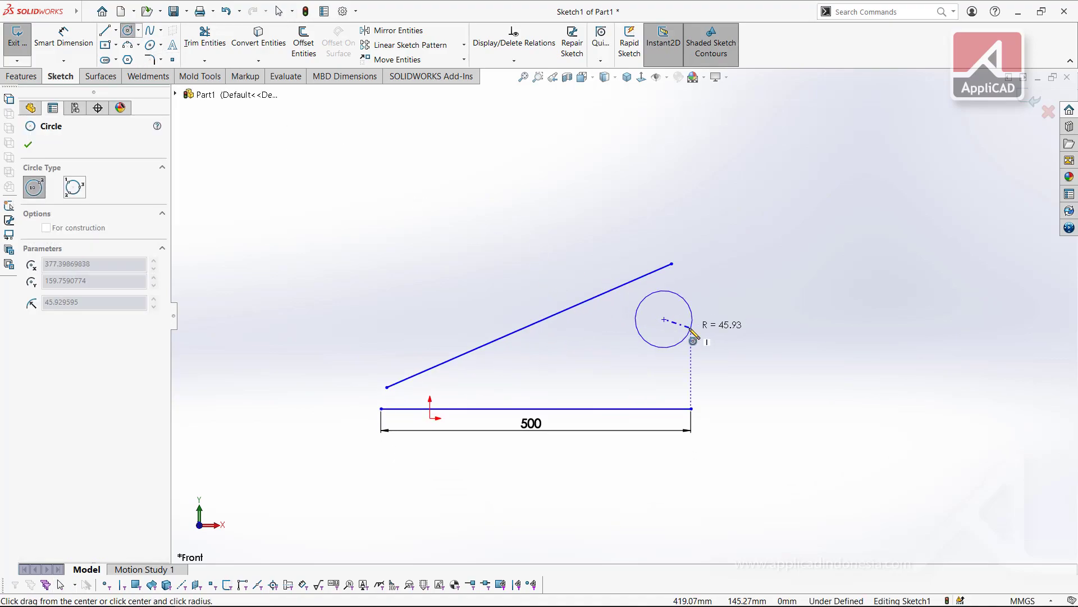
click(694, 336)
scroll(702, 337, down, 3)
key(Escape)
scroll(618, 292, up, 2)
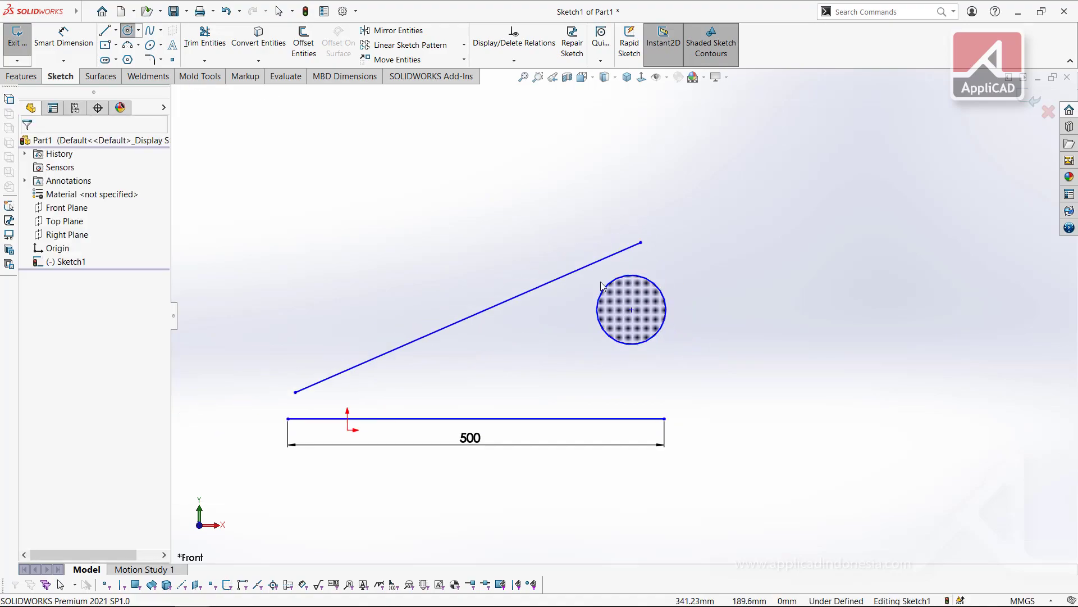
Examine which relations can be added between the circle and the slanted line.
click(617, 292)
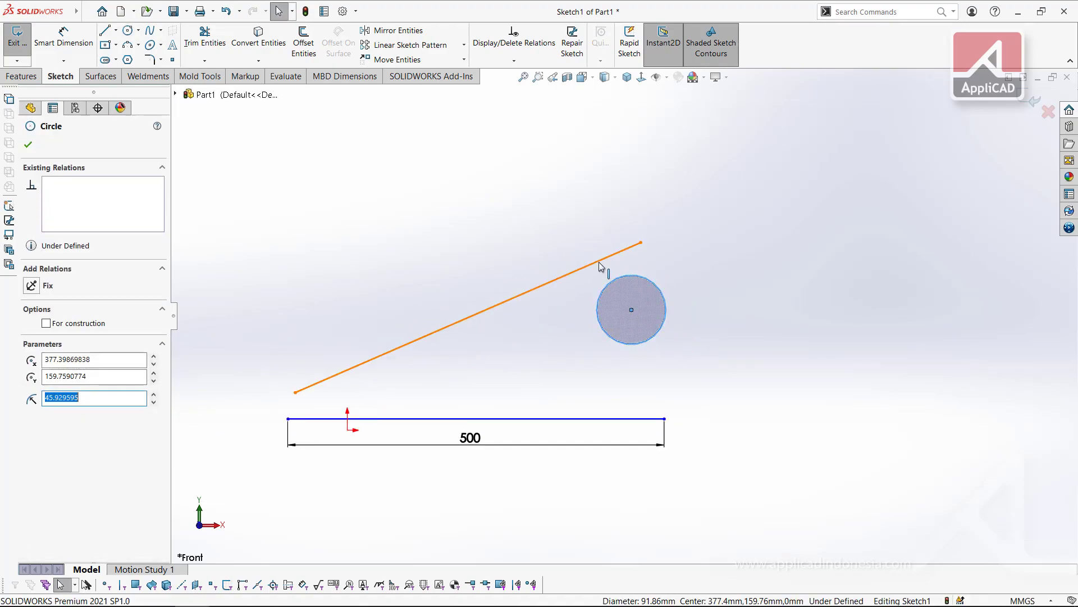
ctrl+click(601, 266)
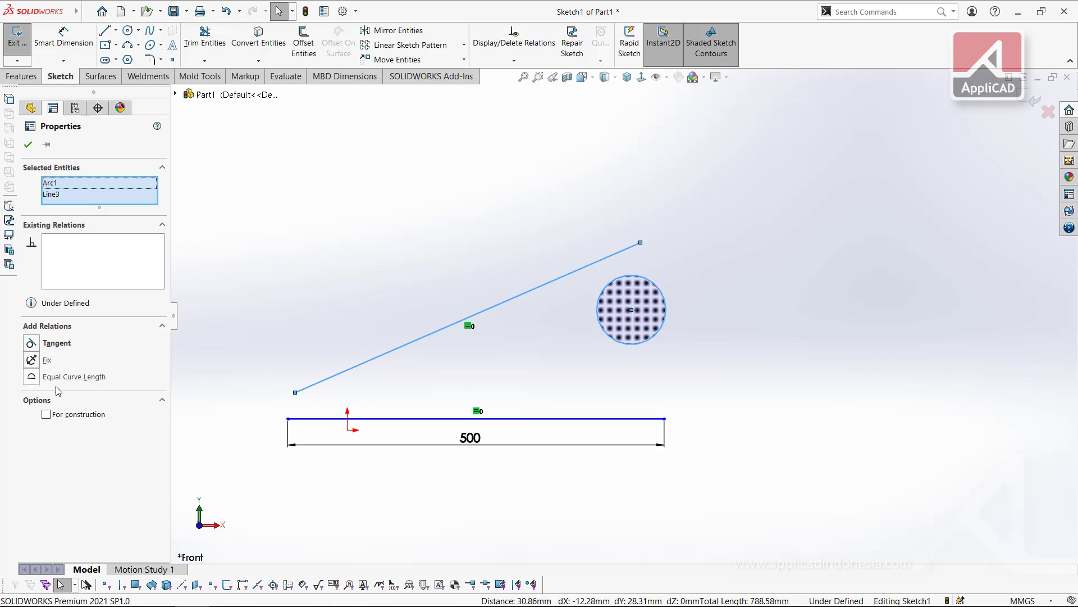
click(418, 240)
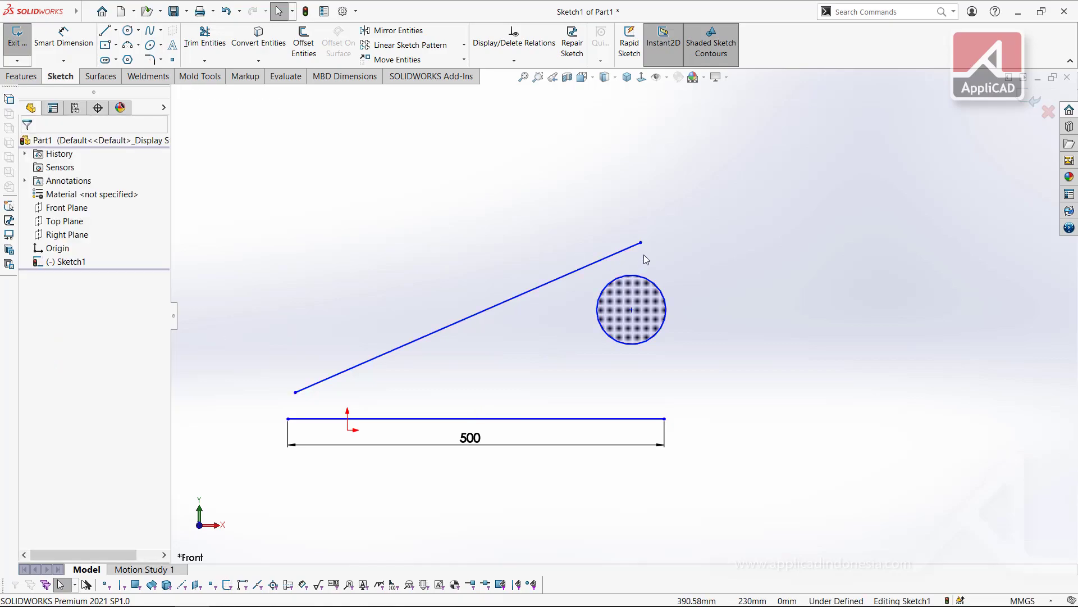
Add a Concentric relation between the circle and the slanted line's upper endpoint.
click(640, 242)
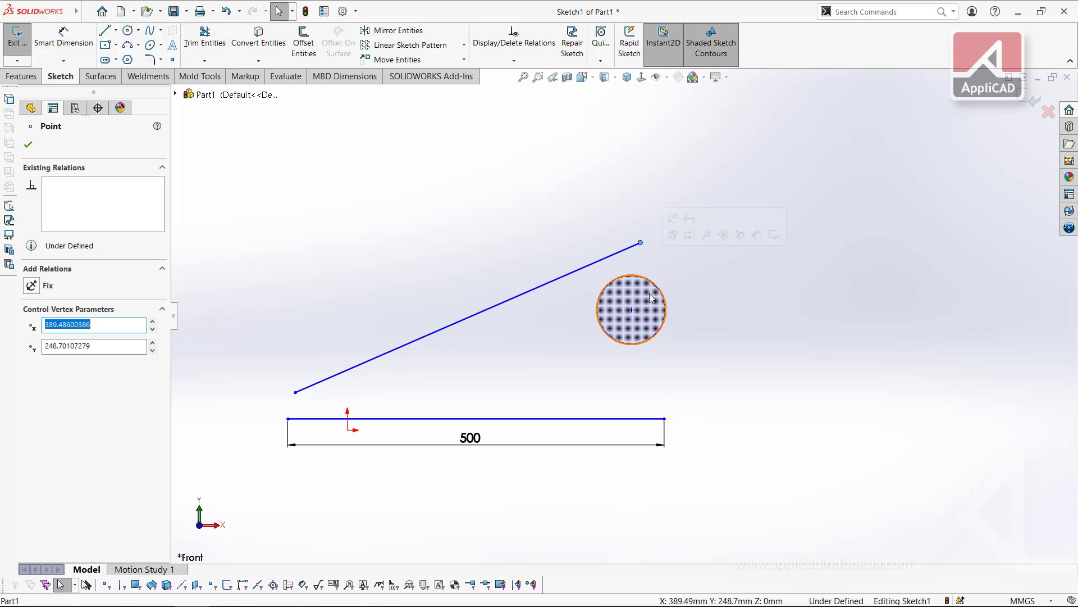
ctrl+click(657, 289)
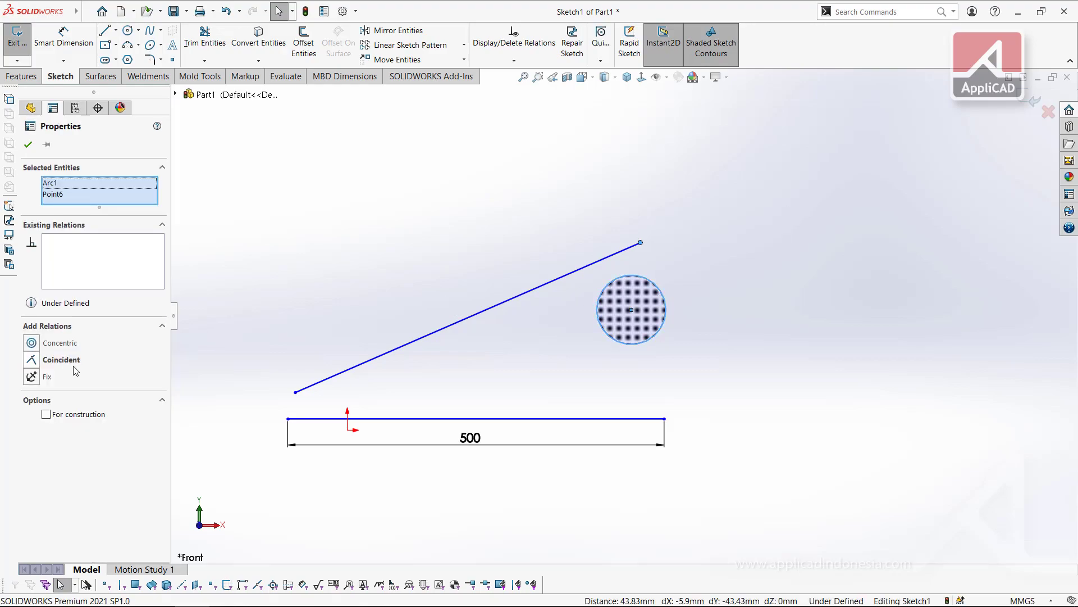
click(43, 343)
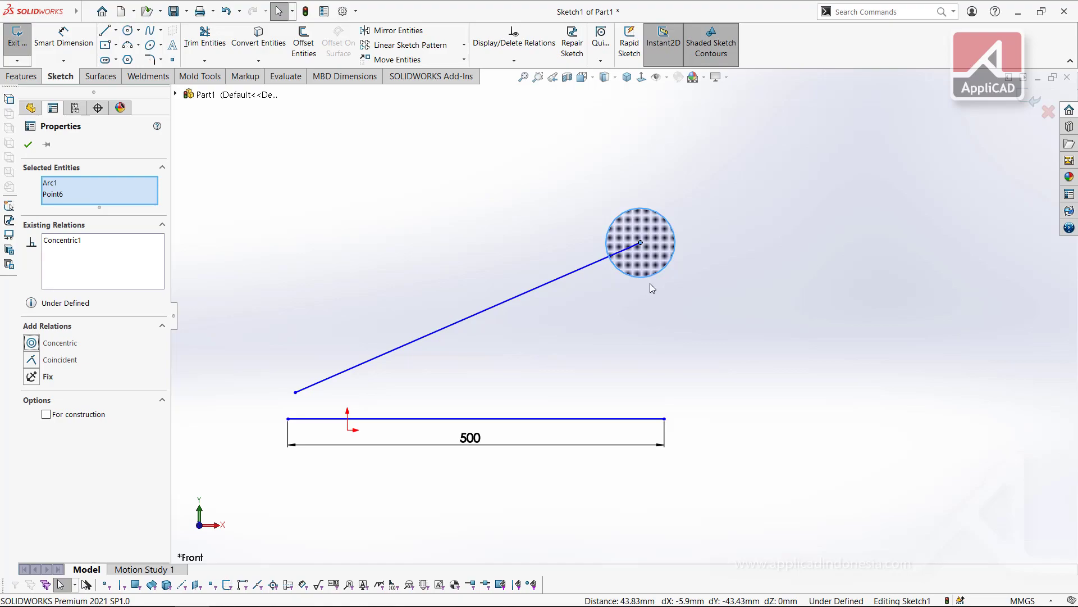
click(682, 319)
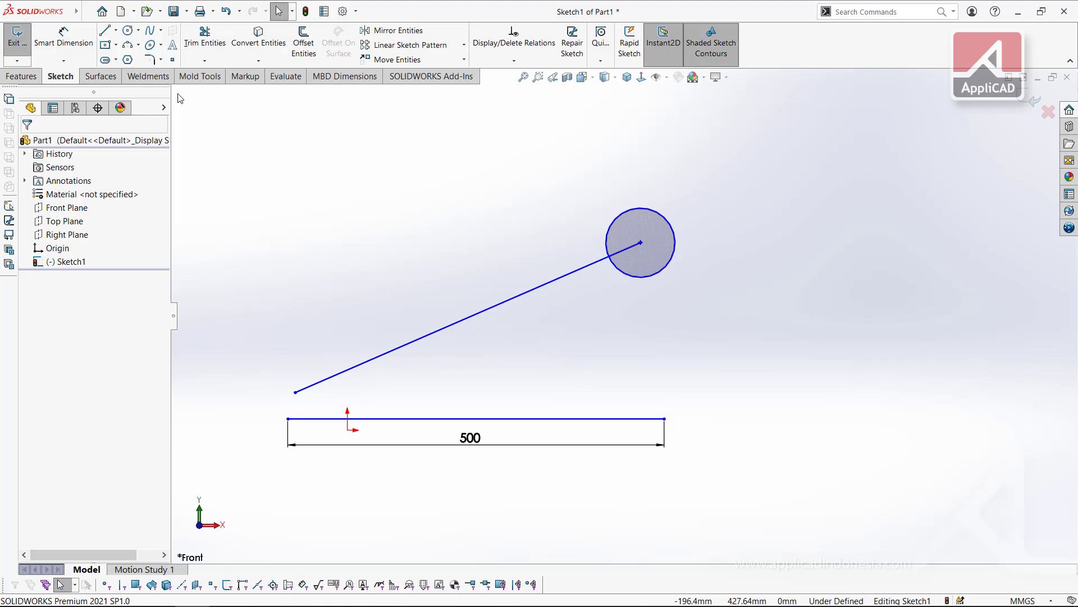
Add a Midpoint relation between the slanted line's lower endpoint and the horizontal line.
click(296, 392)
ctrl+click(422, 419)
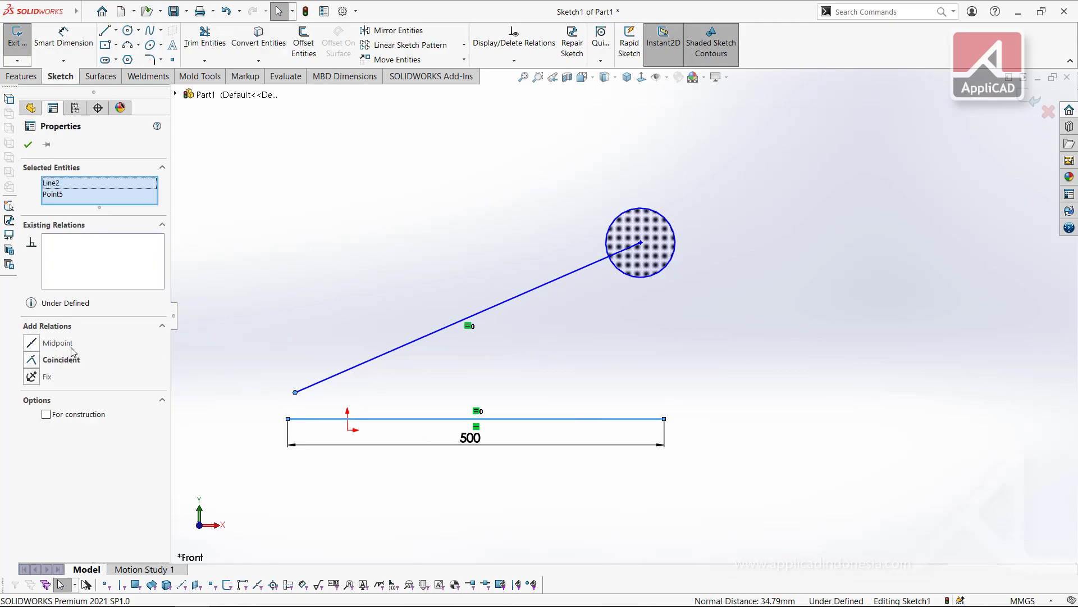
click(31, 343)
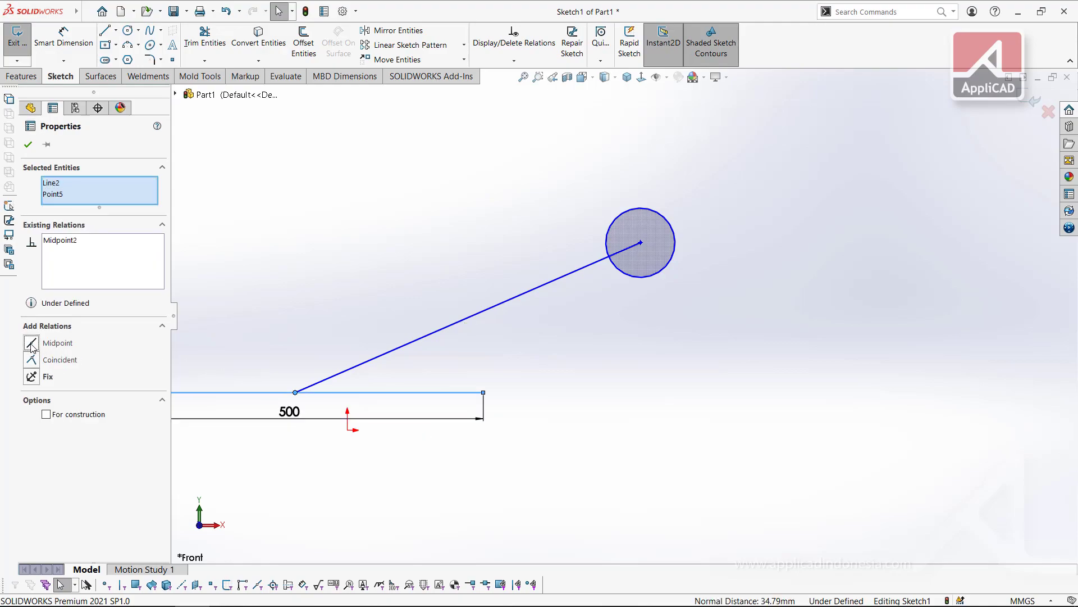
key(f)
click(569, 299)
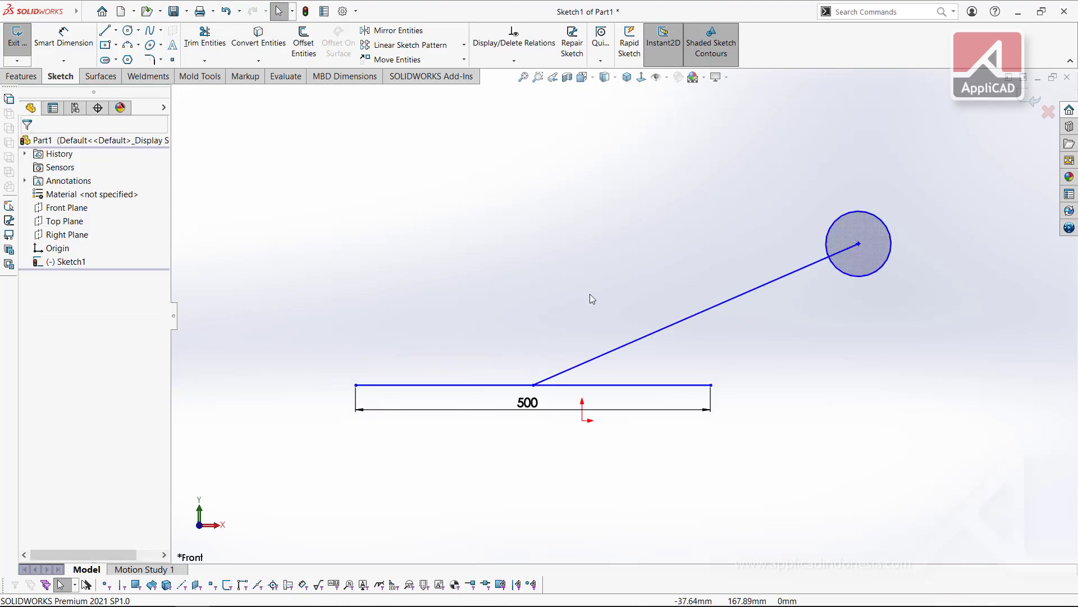
Examine which relations exist and can be added between the slanted line and the horizontal line.
drag(797, 437, 591, 292)
drag(665, 278, 655, 295)
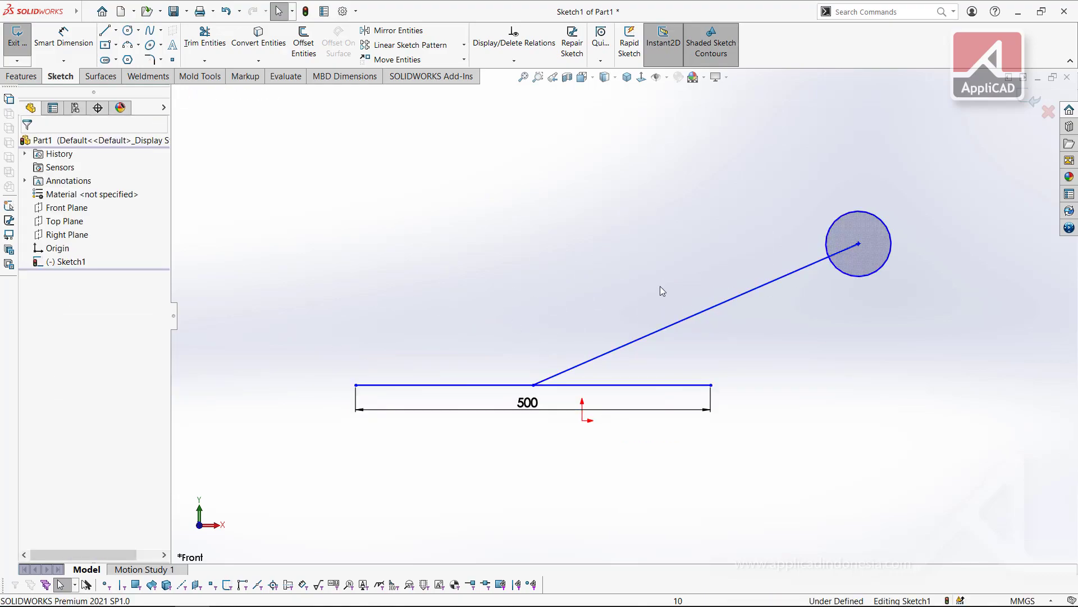
drag(628, 337, 562, 396)
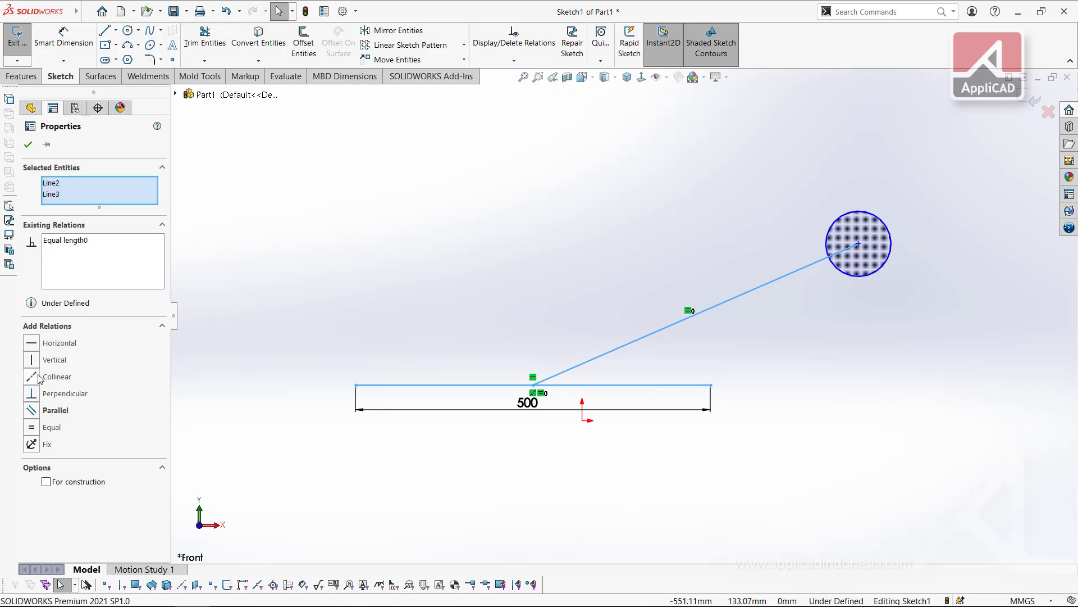
click(626, 235)
Delete both lines, the circle and the dimension from the sketch.
mouse_move(937, 133)
mouse_down()
mouse_move(842, 229)
mouse_move(450, 436)
mouse_up()
key(Delete)
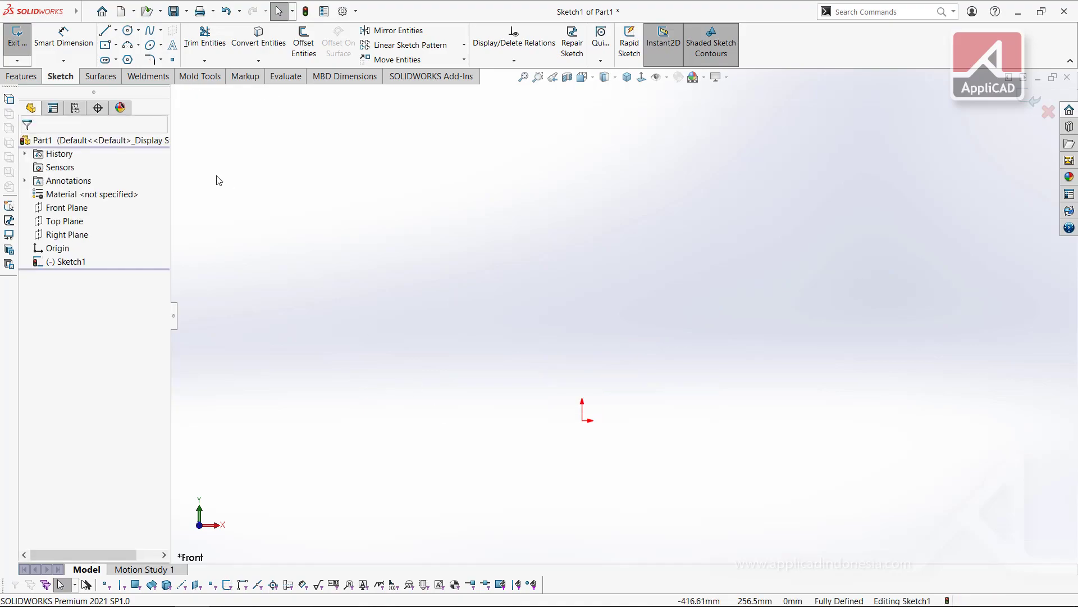
Draw a closed four-line profile with a vertical left side about 184 mm, a horizontal base, a slanted right side about 138 mm and a slanted top.
click(104, 30)
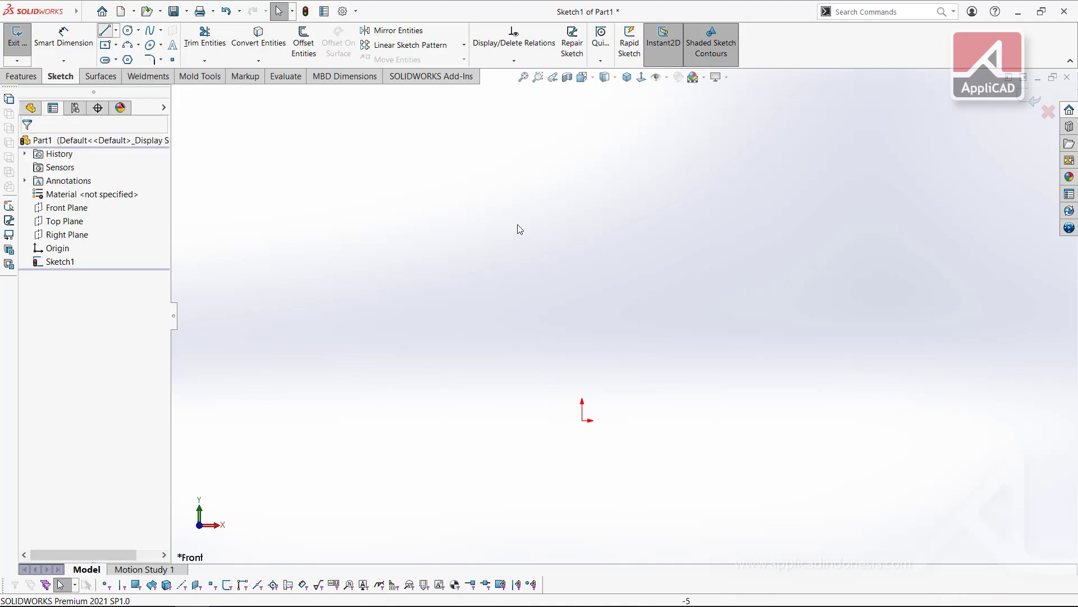
click(638, 193)
click(638, 326)
click(860, 326)
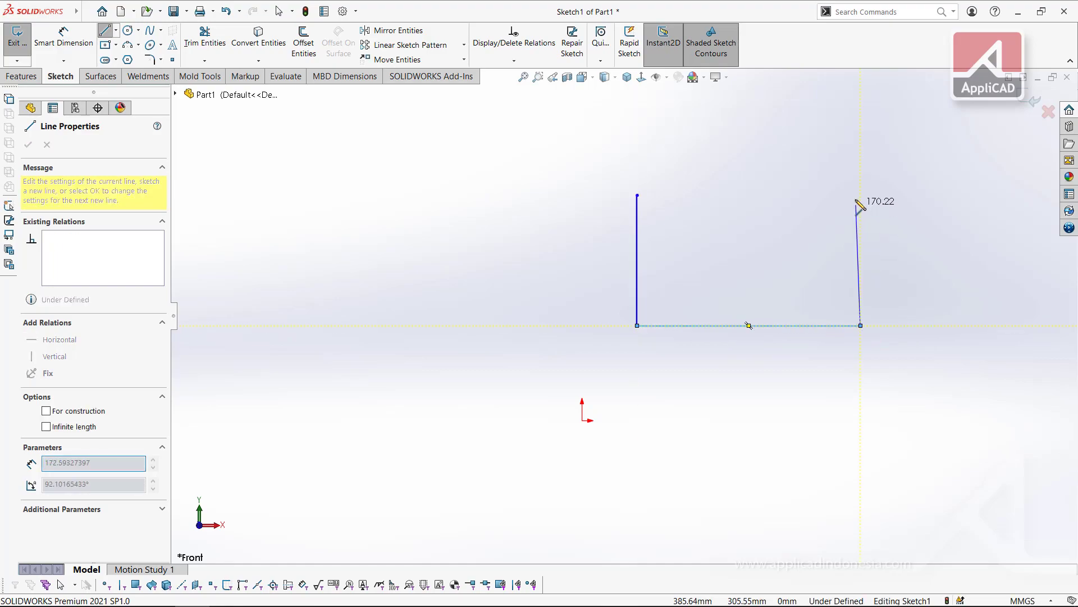
click(871, 228)
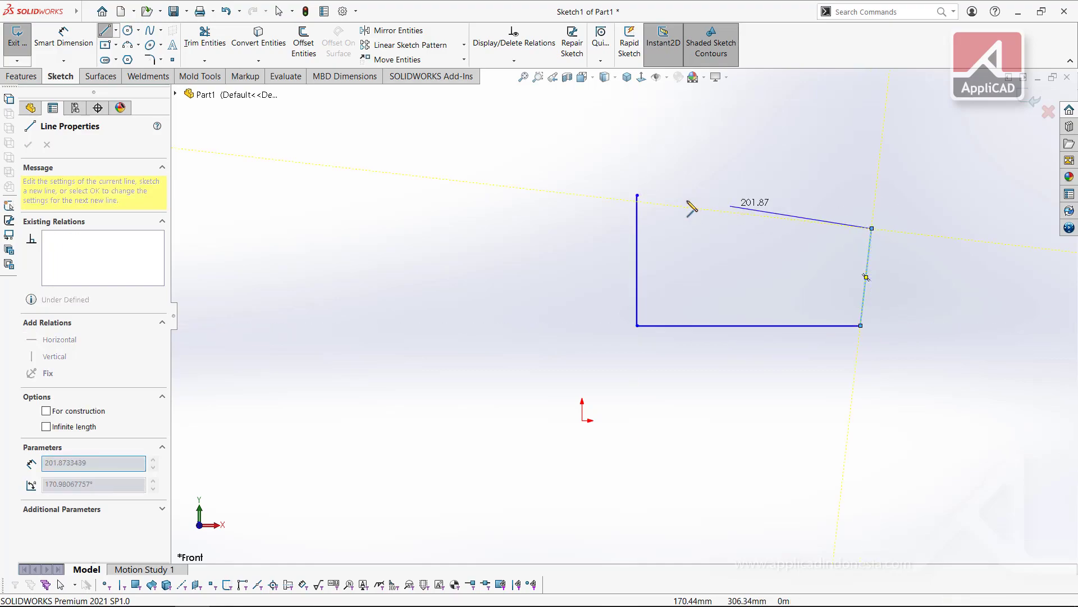
click(637, 195)
key(Escape)
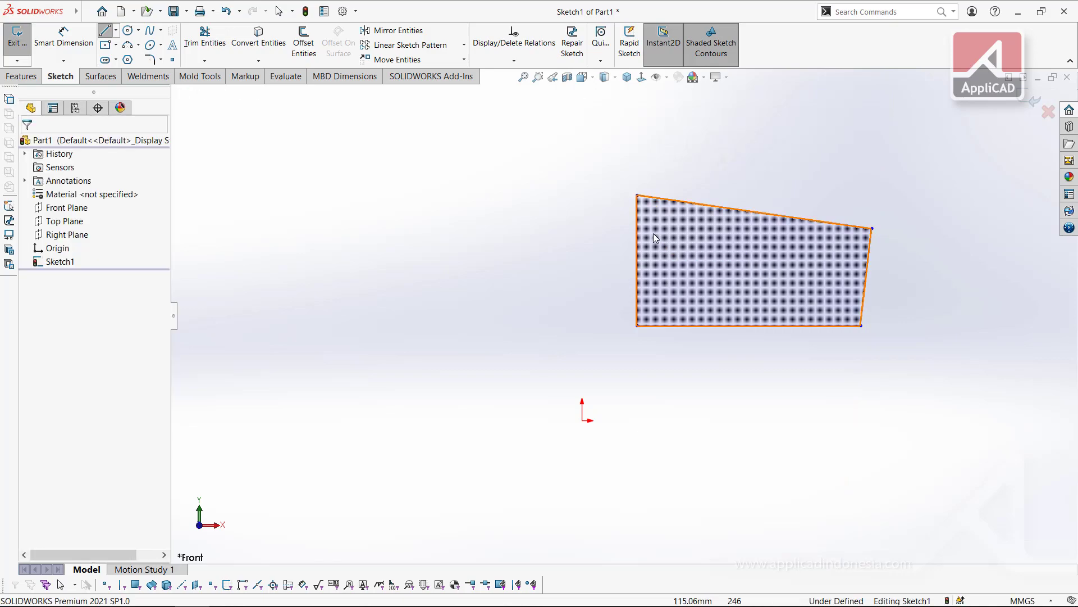
Check the existing relations on the profile's left side and base line.
click(639, 244)
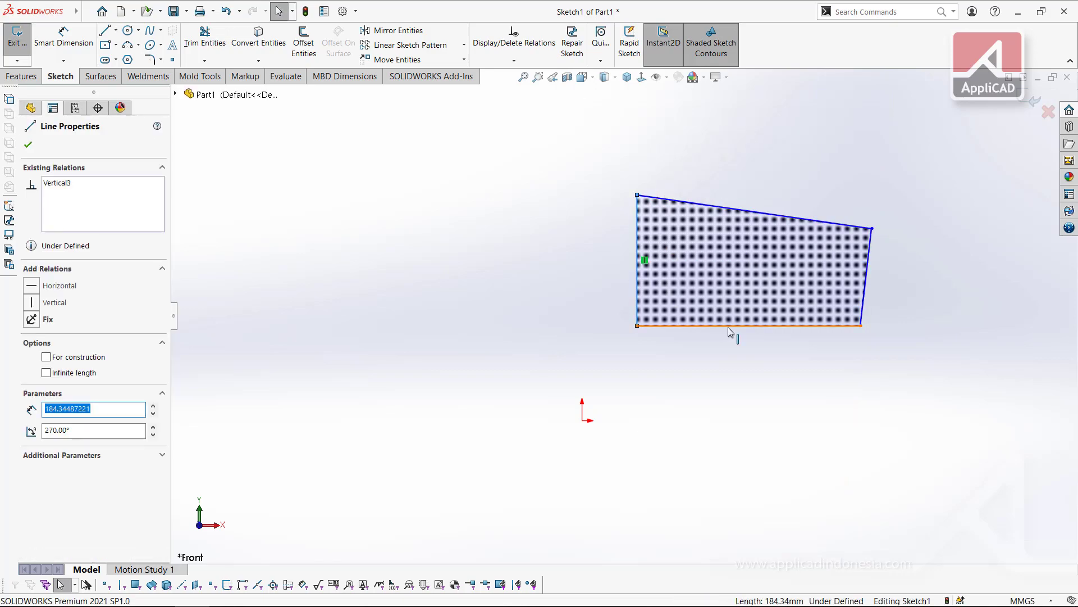
click(728, 327)
click(888, 337)
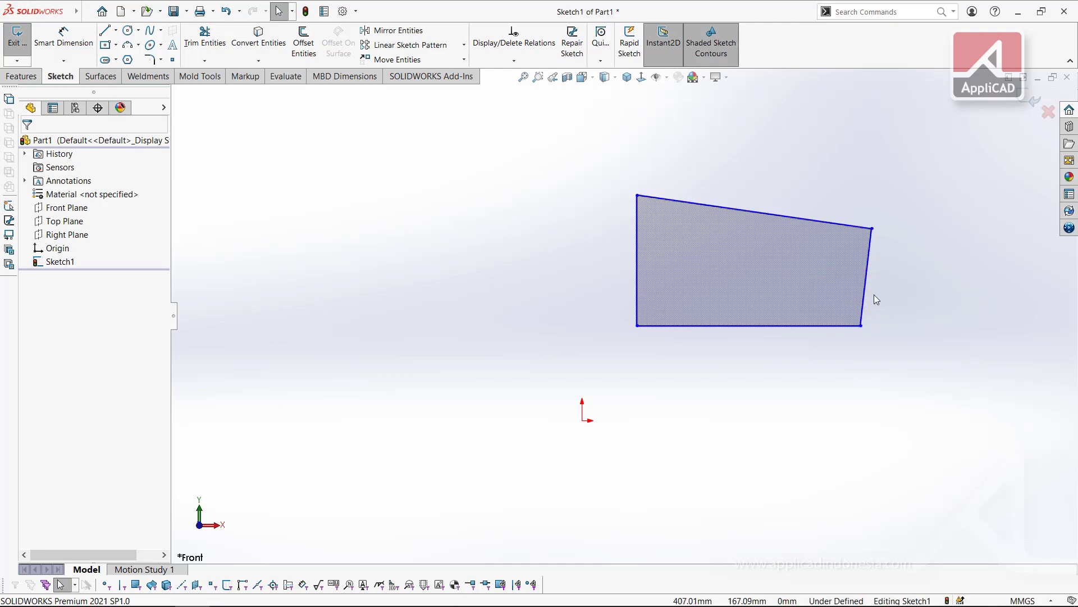
Add a Vertical relation to the profile's slanted right side.
click(867, 297)
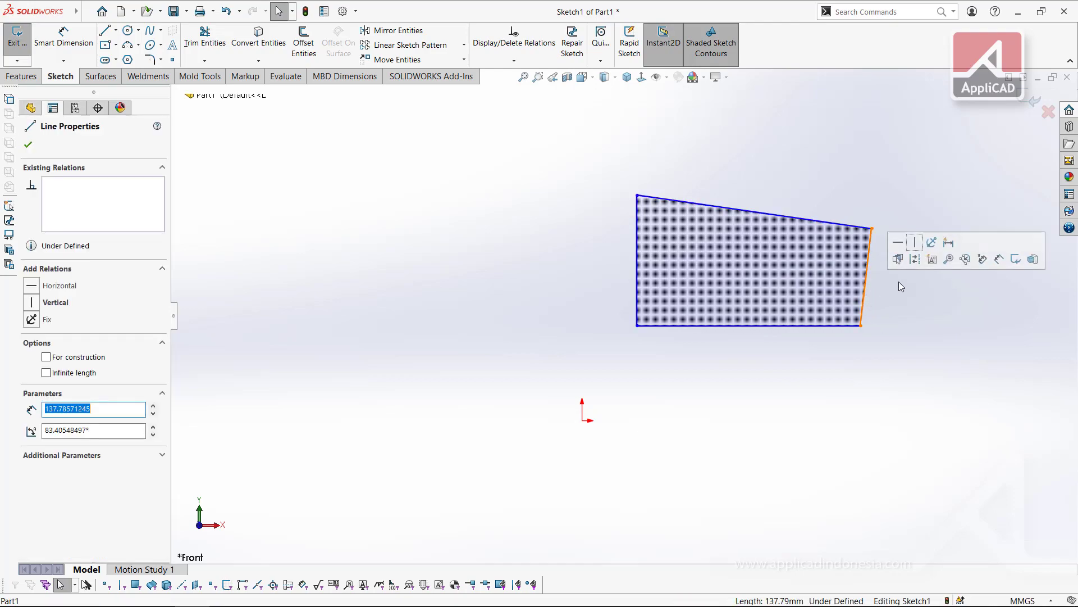
click(912, 246)
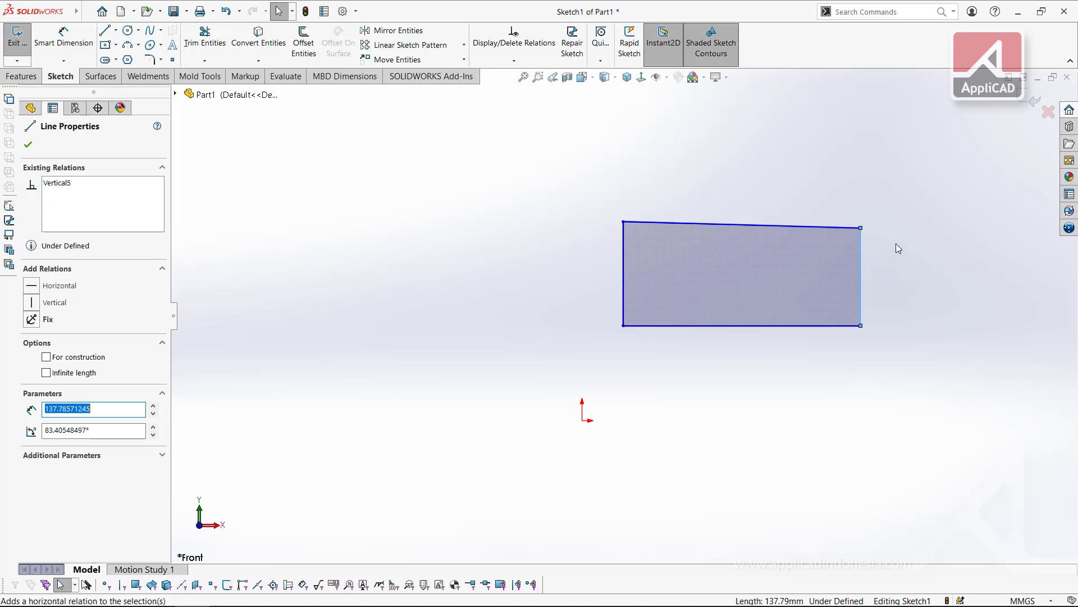
click(880, 328)
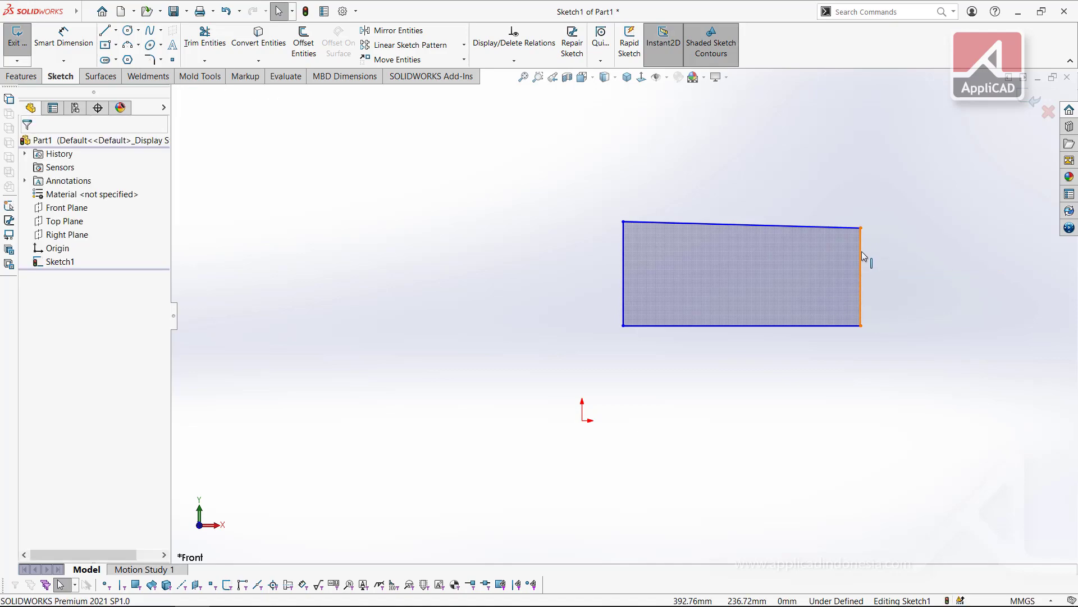
Add a Perpendicular relation between the profile's right side and its slanted top line.
click(861, 260)
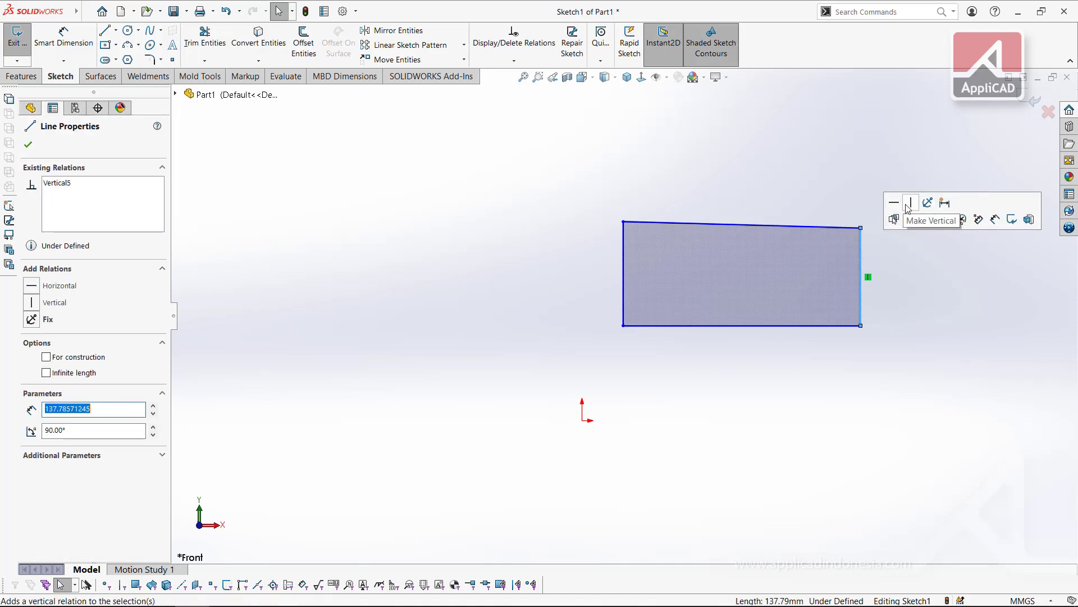
click(872, 253)
click(861, 247)
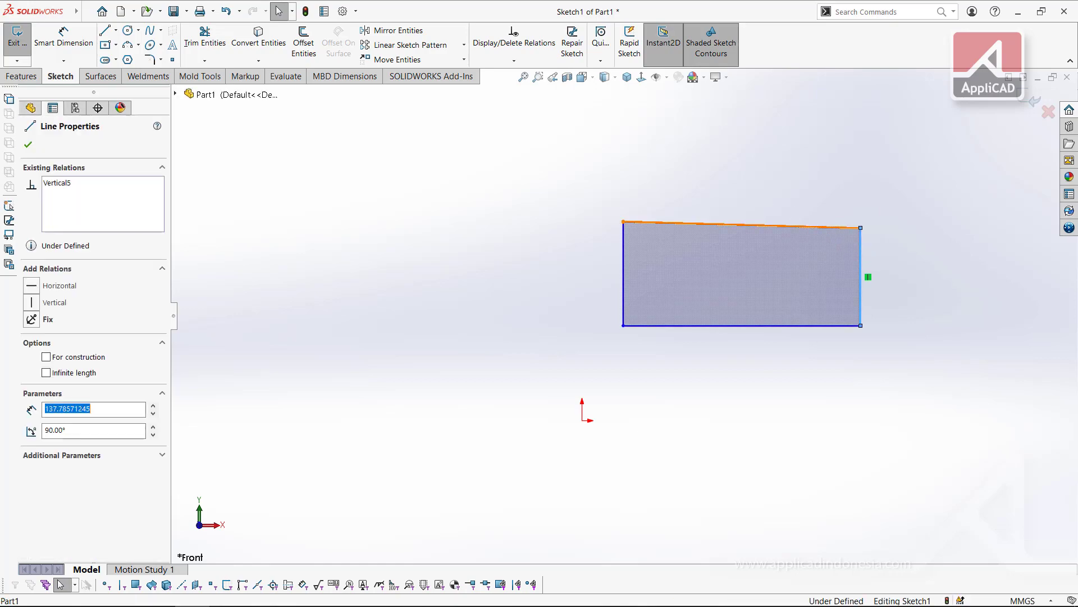
ctrl+click(814, 227)
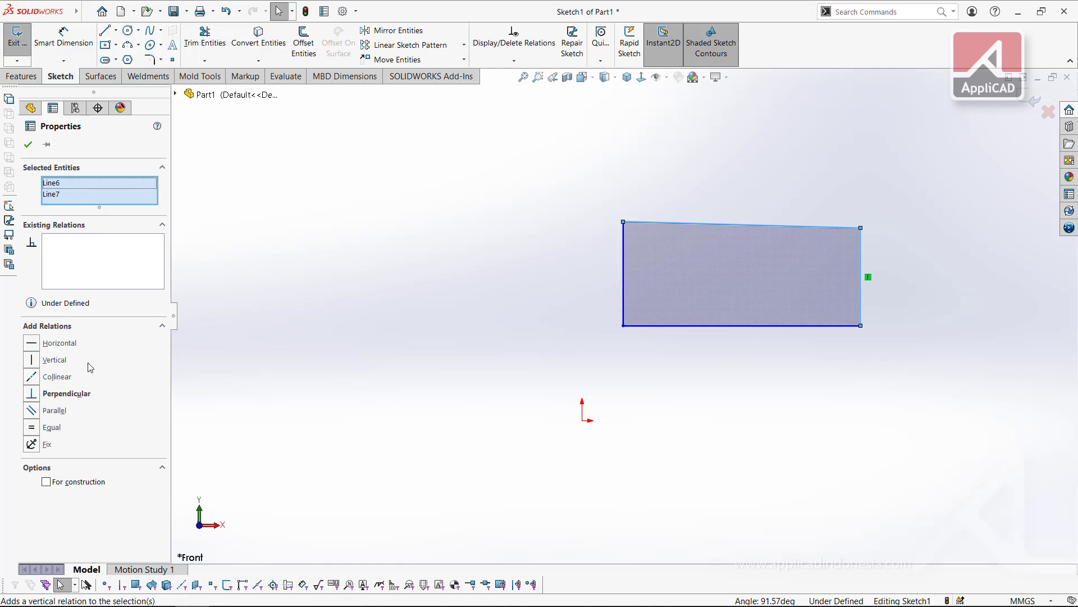
click(32, 394)
click(480, 327)
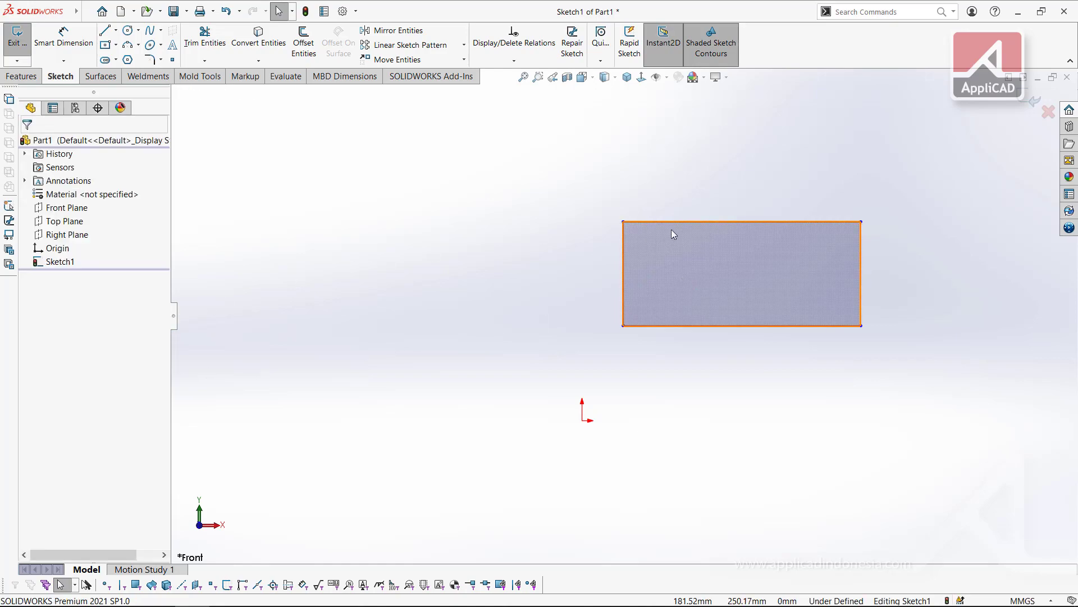
Dimension the rectangle's base line to 300 mm, placing the dimension below it.
click(64, 32)
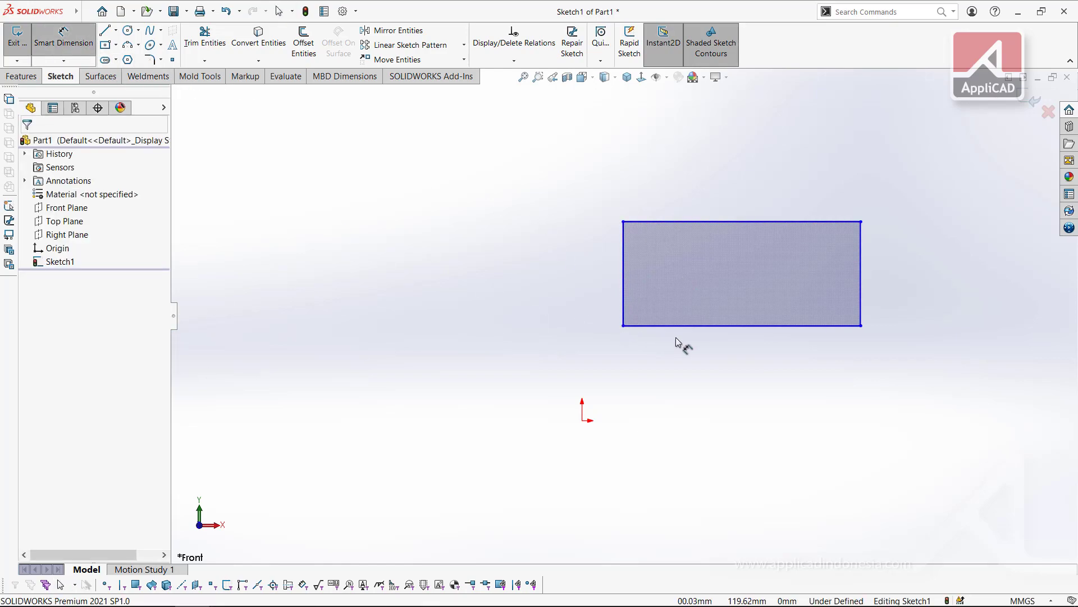
click(708, 326)
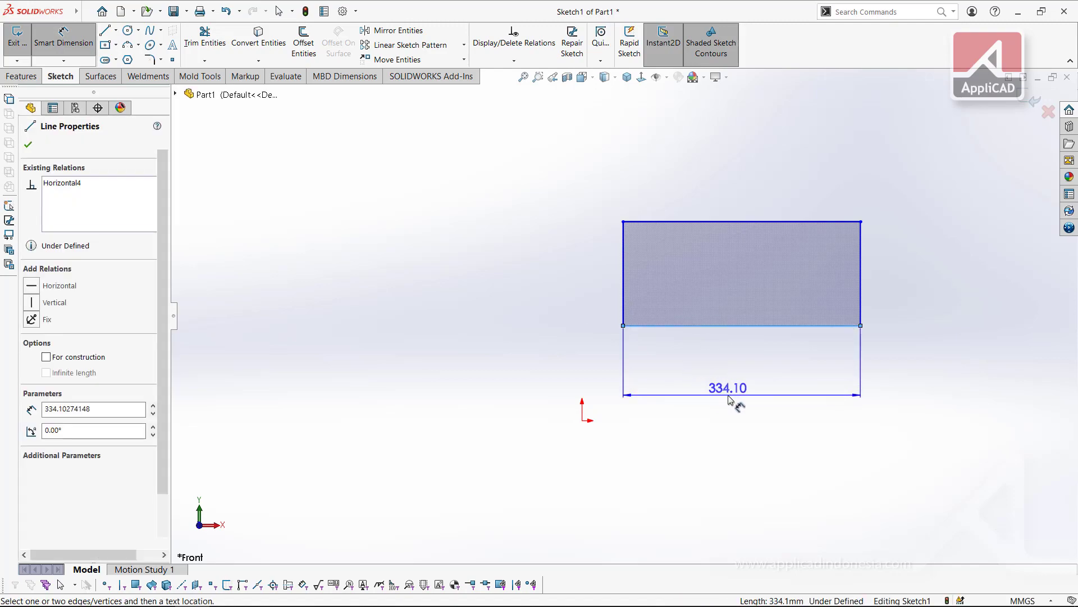
click(732, 402)
text(300)
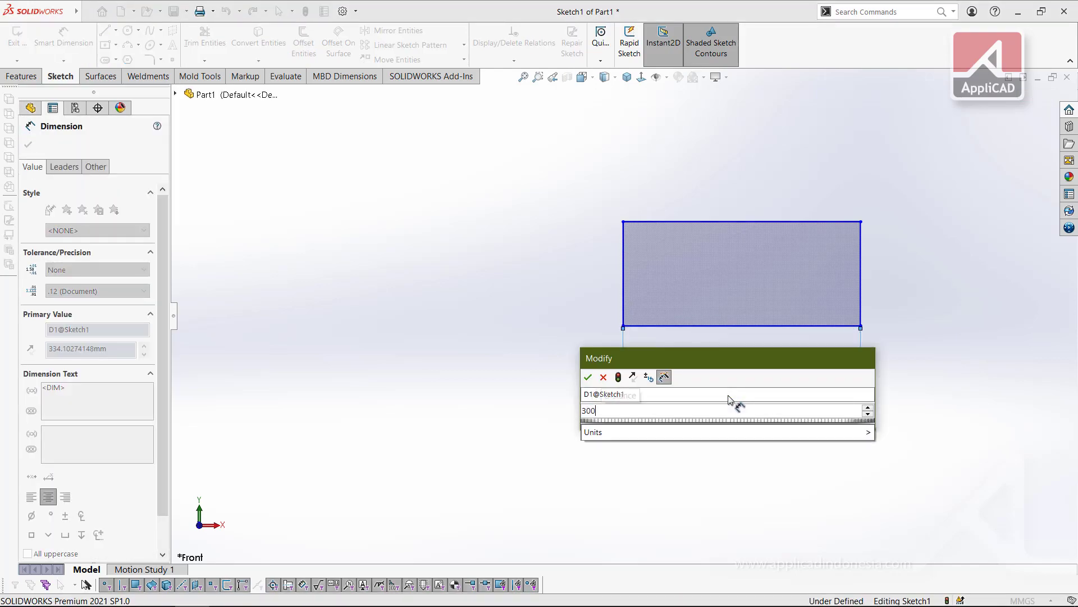
key(Return)
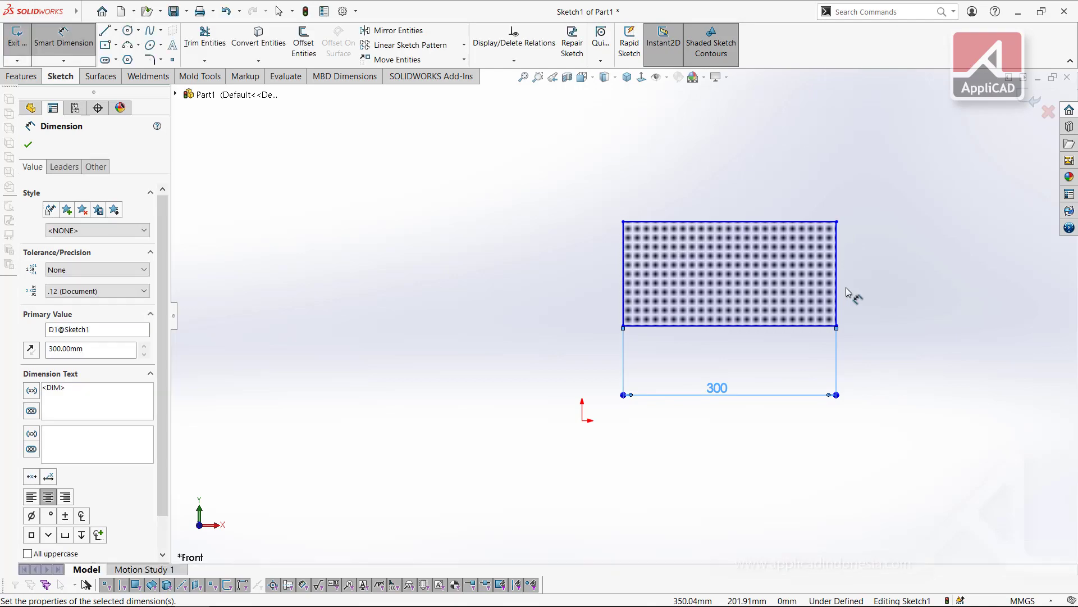
Dimension the rectangle's right side to 150 mm, placing the dimension outside the profile.
click(838, 288)
click(885, 275)
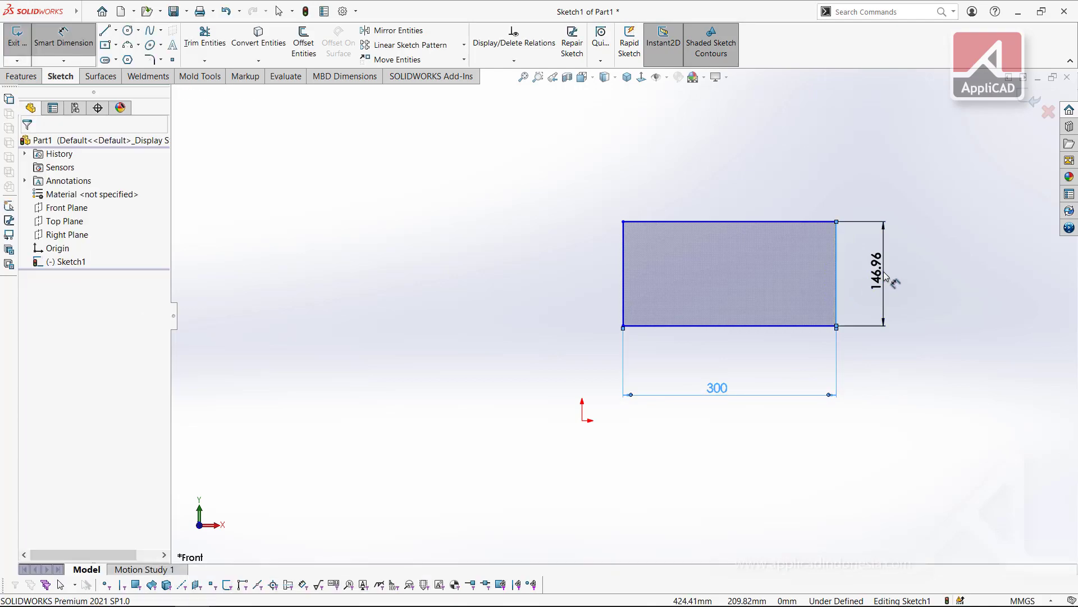
key(Return)
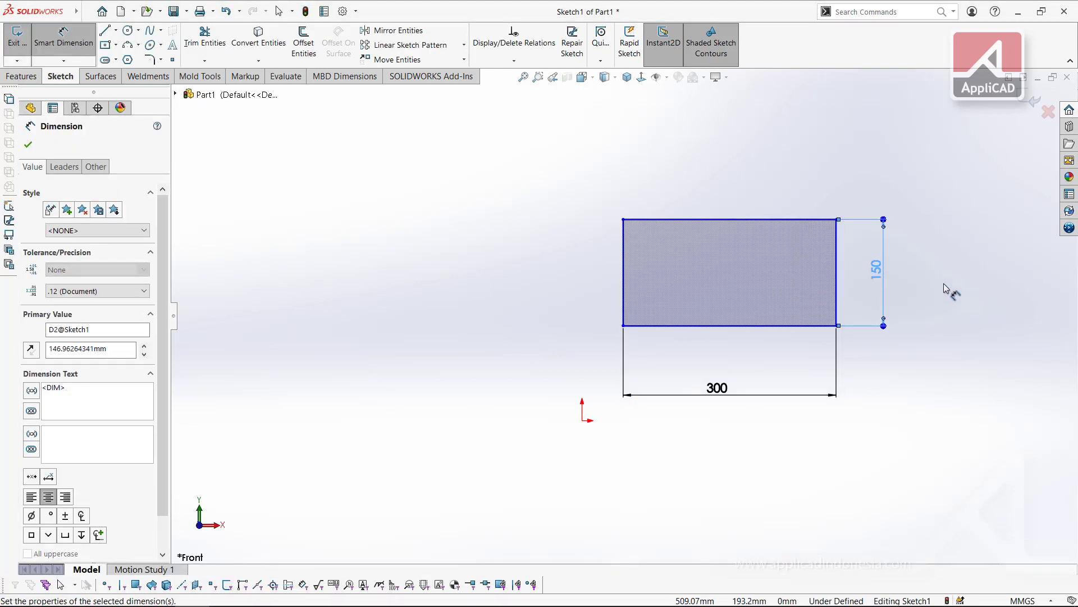
click(945, 288)
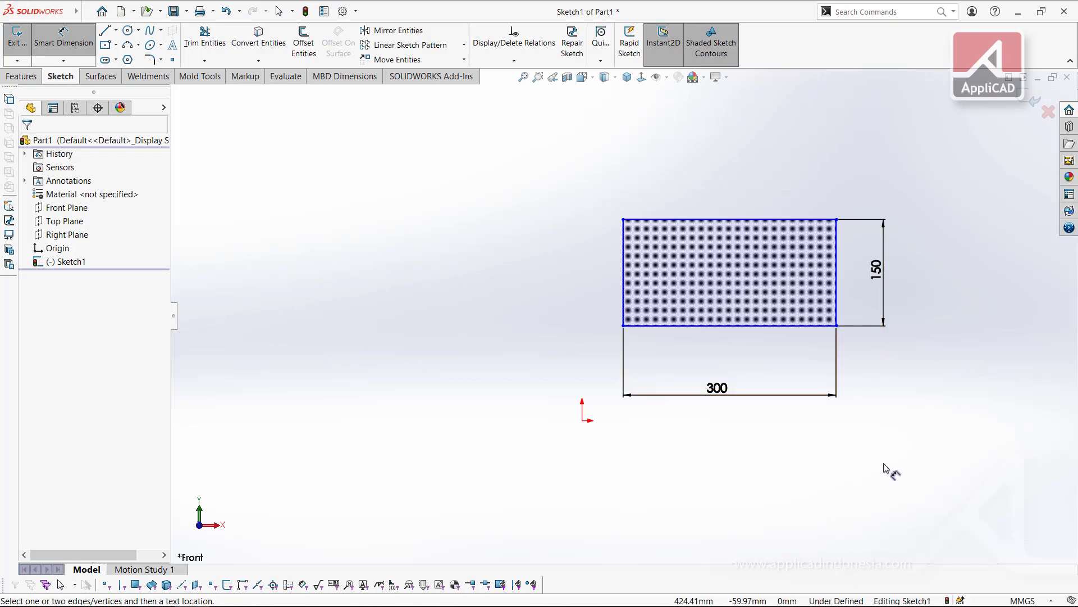
key(Escape)
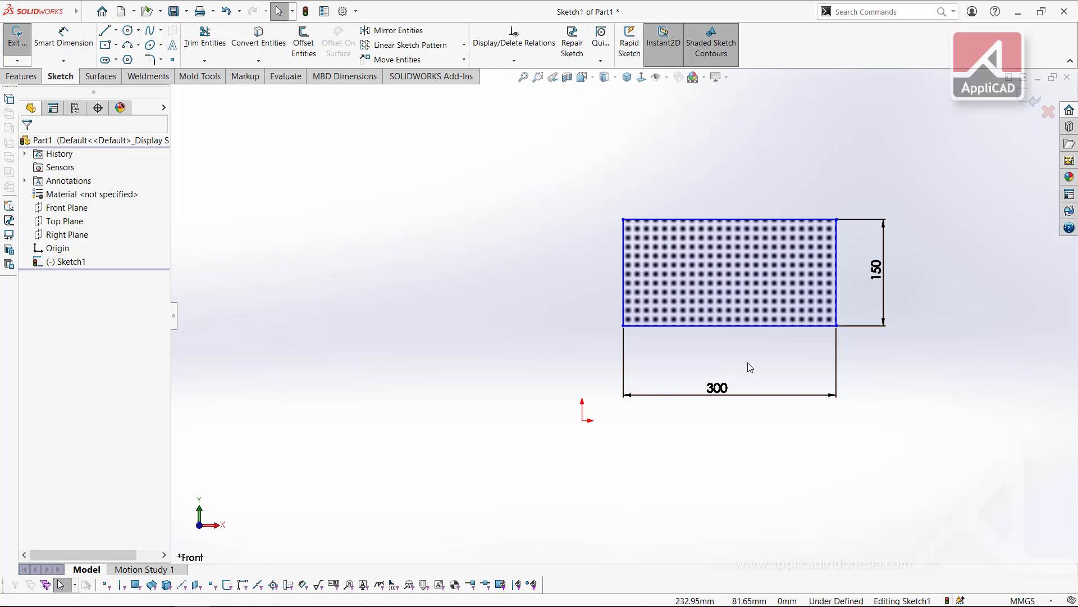
Dimension the horizontal distance from the origin to the rectangle's left side to 50 mm, placing the dimension below the origin.
click(64, 38)
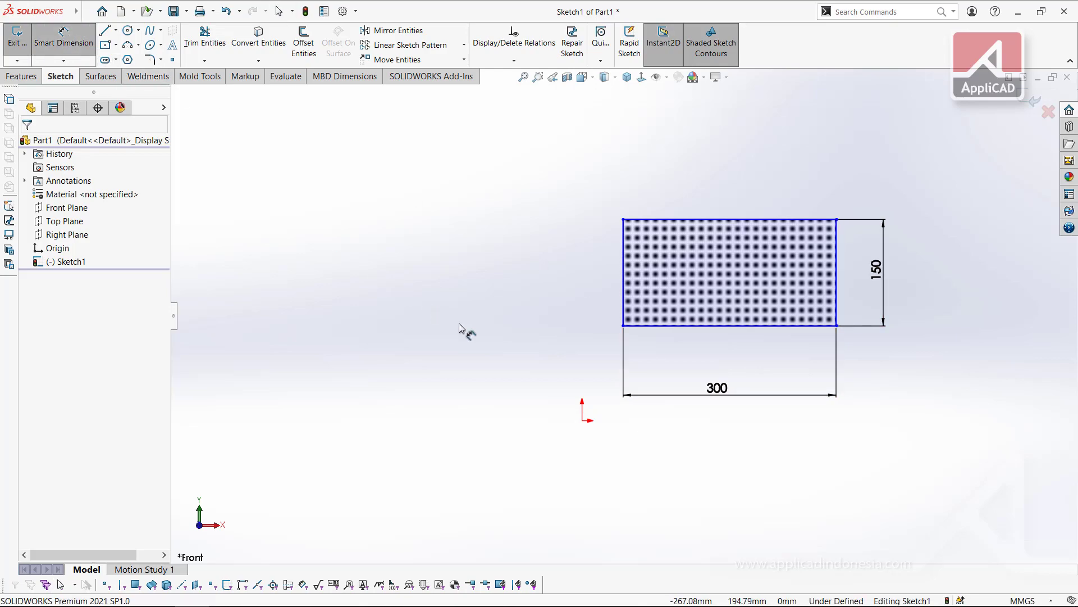
click(583, 420)
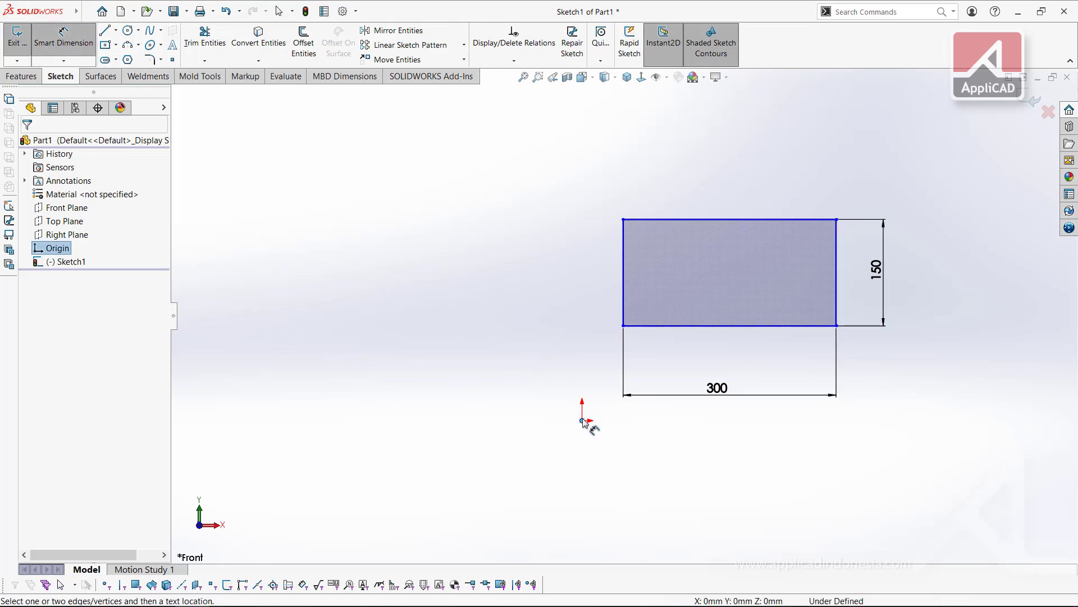
click(624, 312)
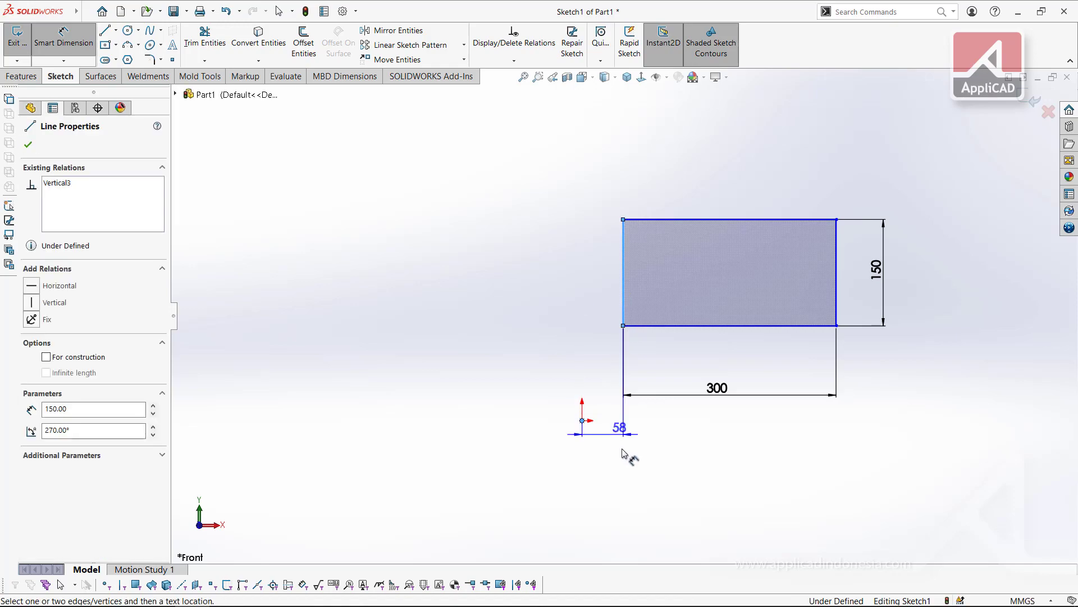
click(604, 498)
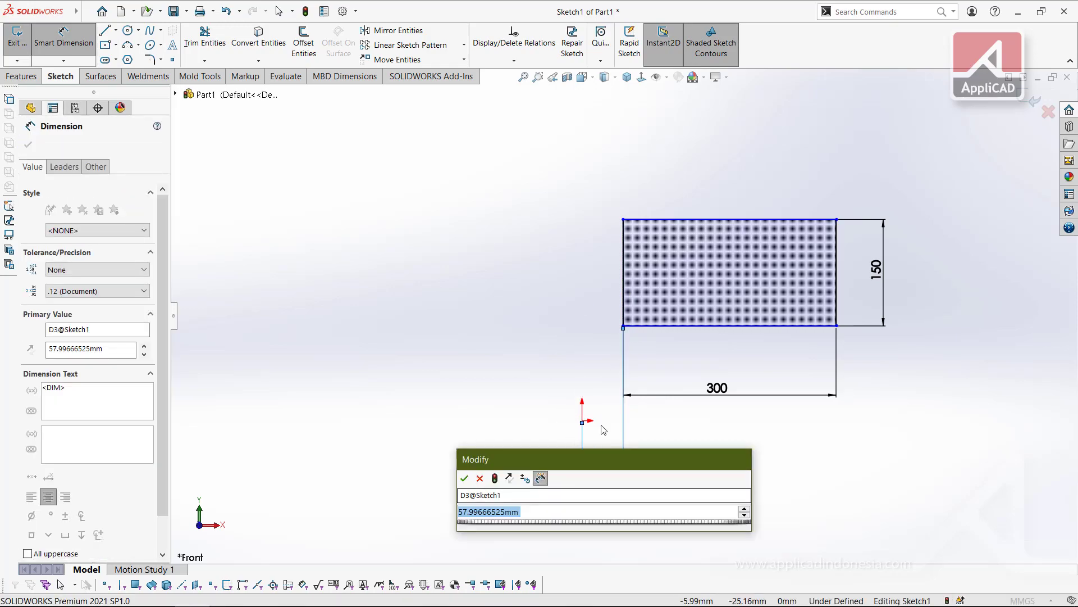
drag(591, 457, 401, 306)
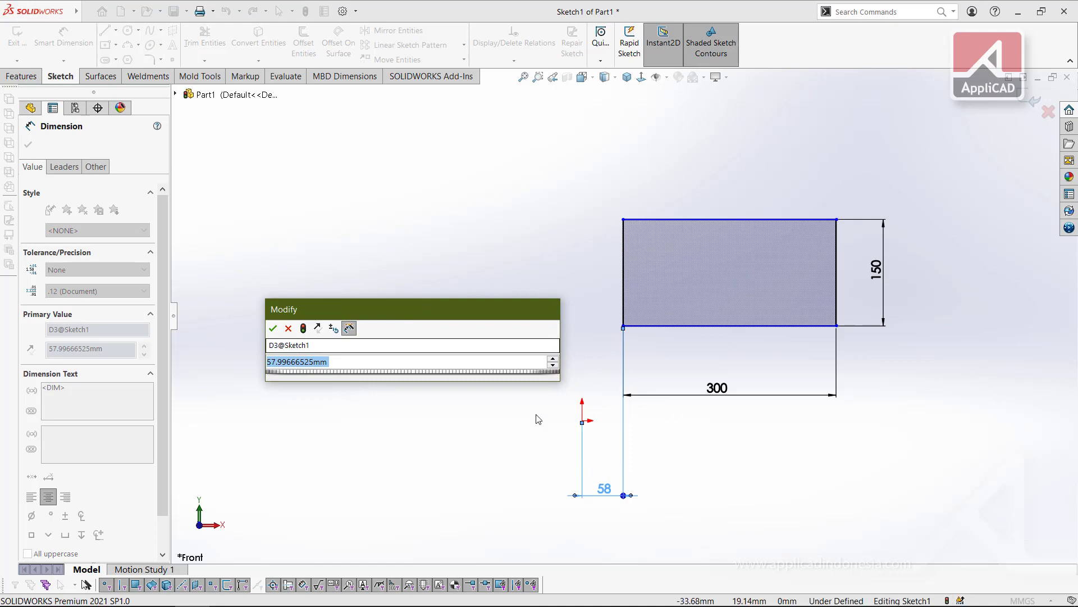
text(5)
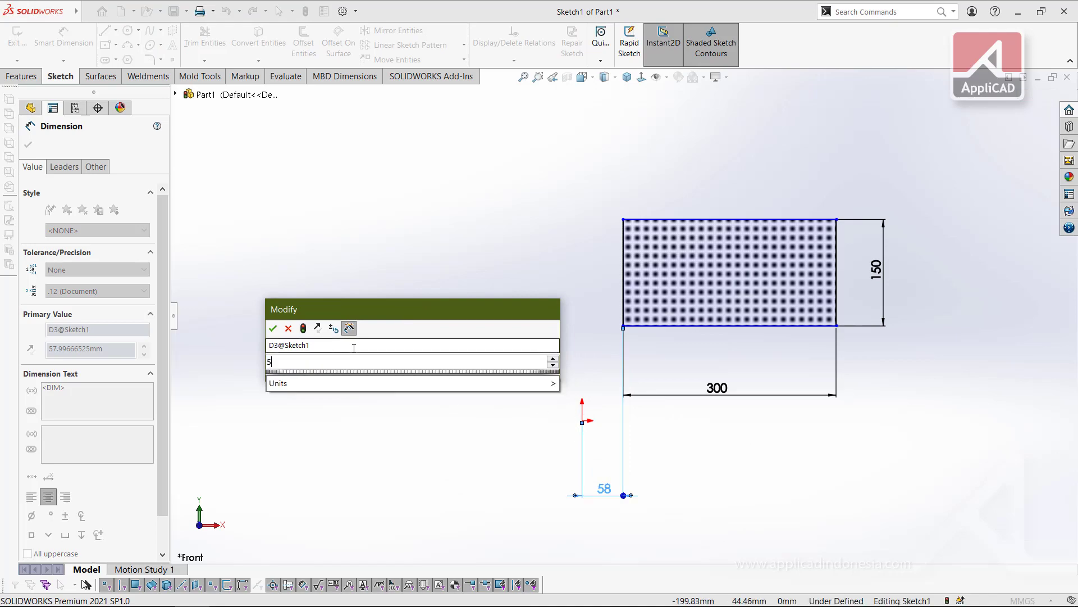
text(0)
key(Return)
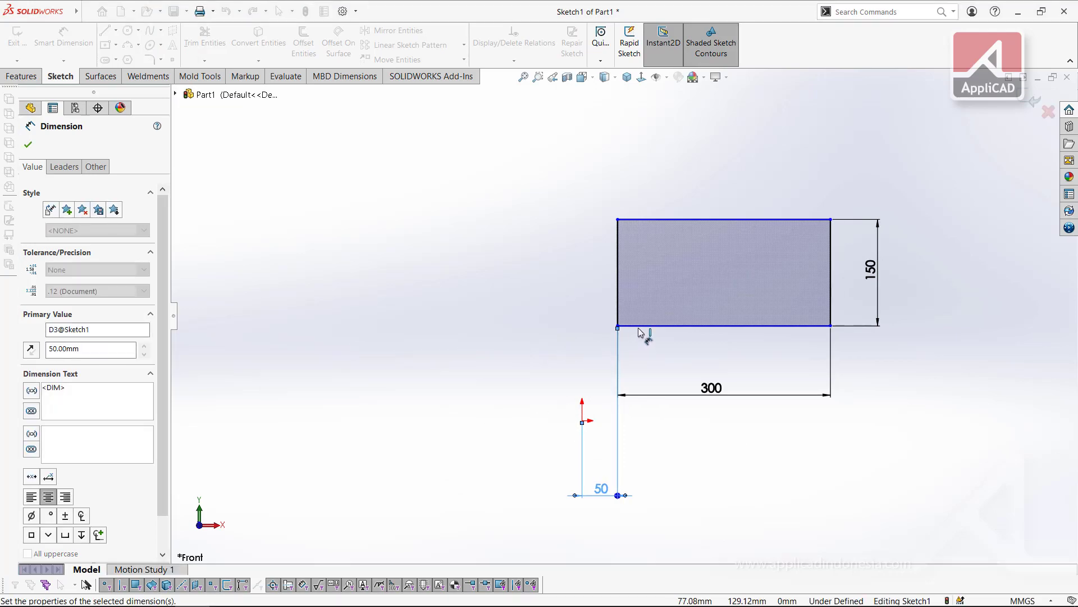
Dimension the vertical distance from the origin to the rectangle's base line to 50 mm, placing it left of the origin.
click(645, 327)
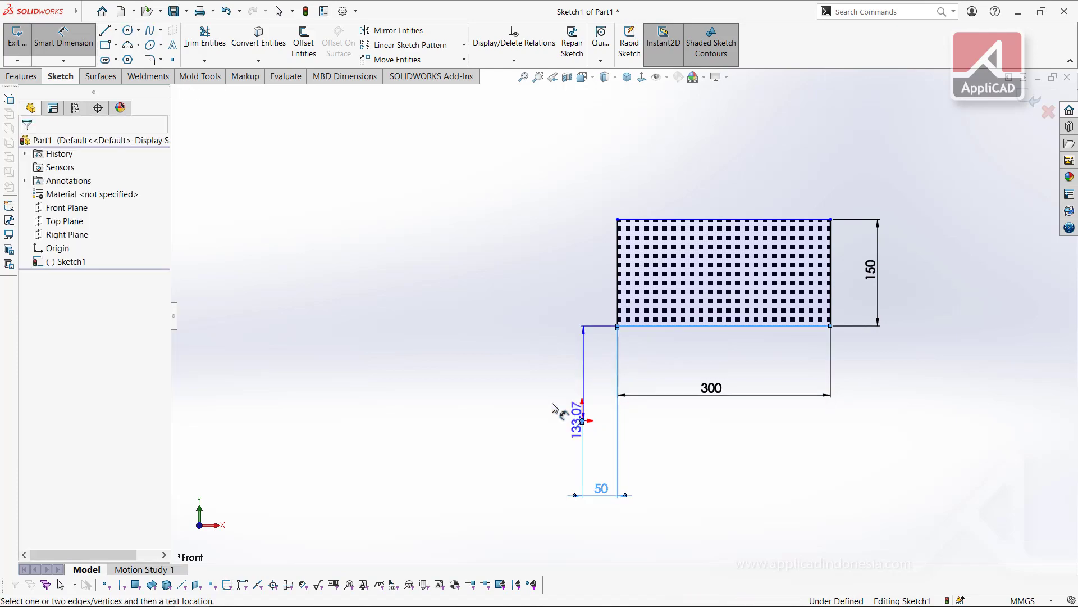
click(517, 388)
text(50)
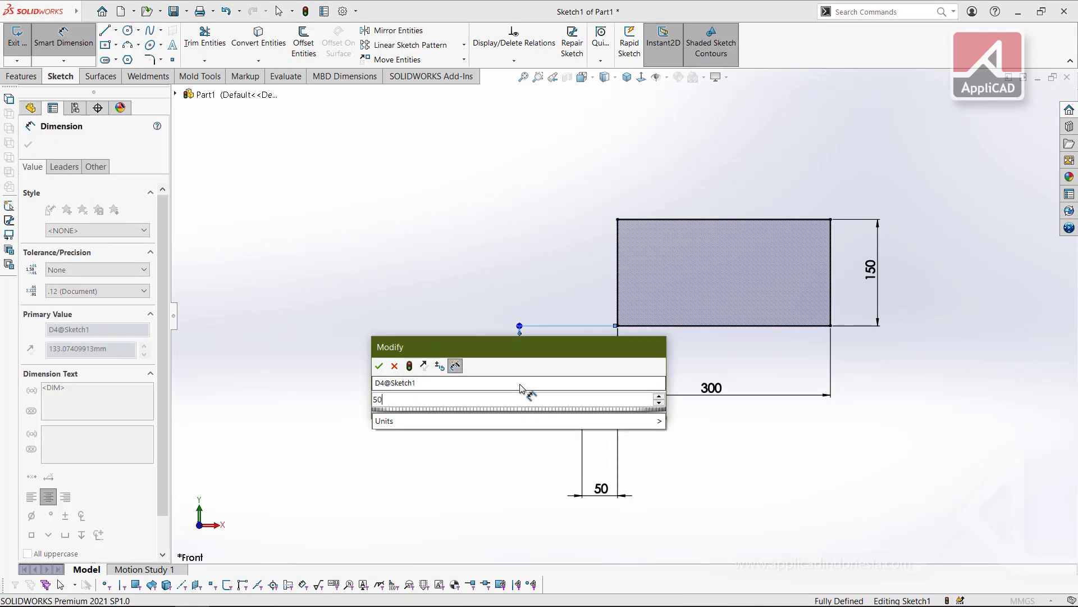
key(Return)
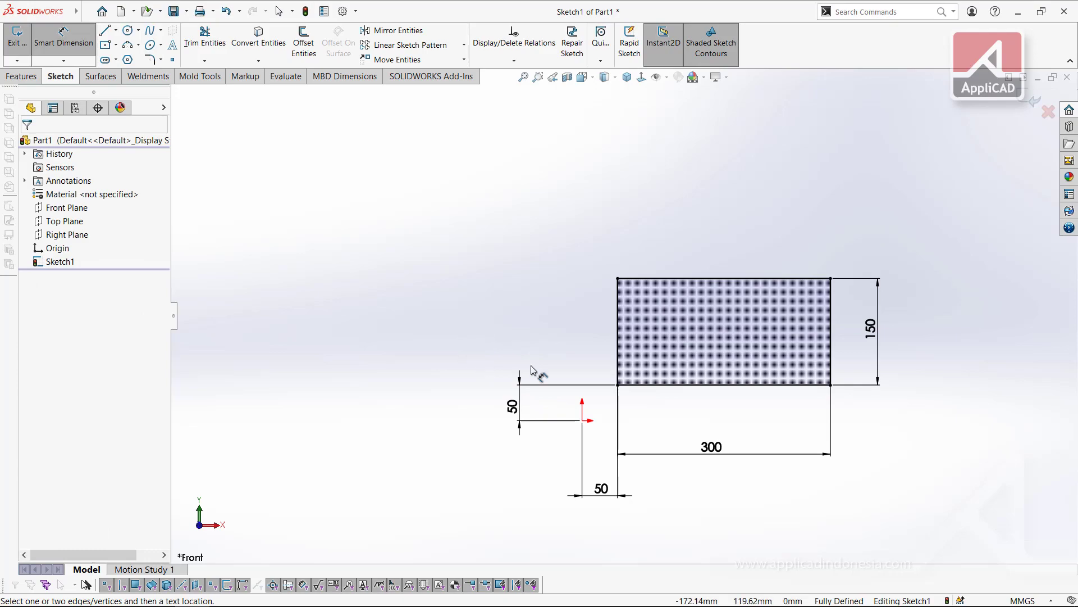
key(Escape)
Delete both 50 mm origin dimensions and move the rectangle so that it surrounds the origin.
drag(598, 516, 503, 376)
key(Delete)
drag(592, 352, 495, 471)
click(286, 250)
Dimension the horizontal distance from the rectangle's left side to the origin to 150 mm, placing it below the rectangle.
click(64, 37)
click(496, 428)
click(583, 420)
click(557, 508)
key(Return)
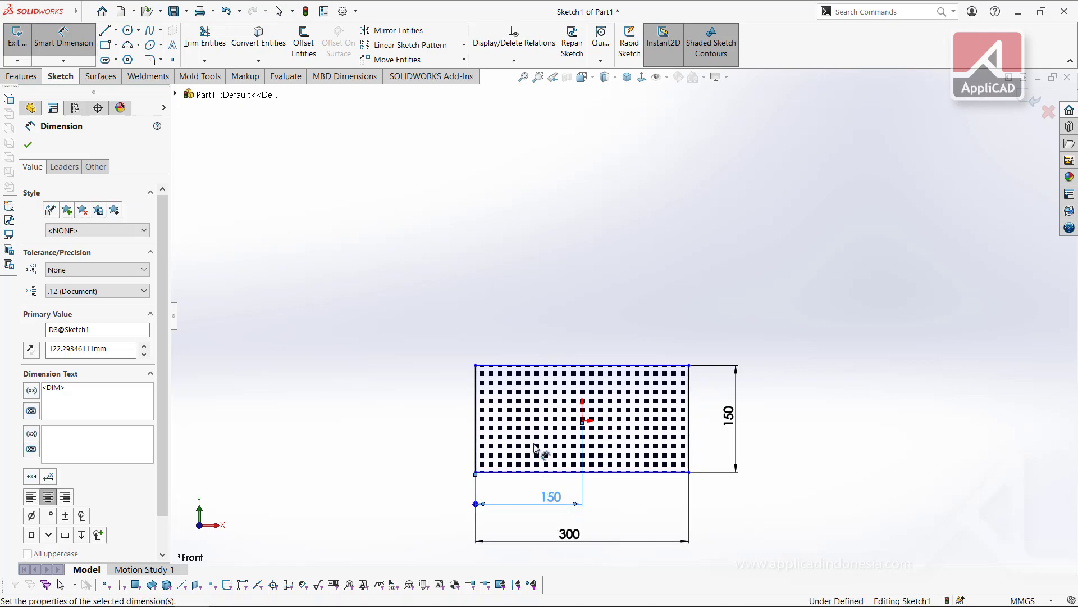
Dimension the vertical distance from the rectangle's base line to the origin to 75 mm, placing it outside the left side.
click(583, 422)
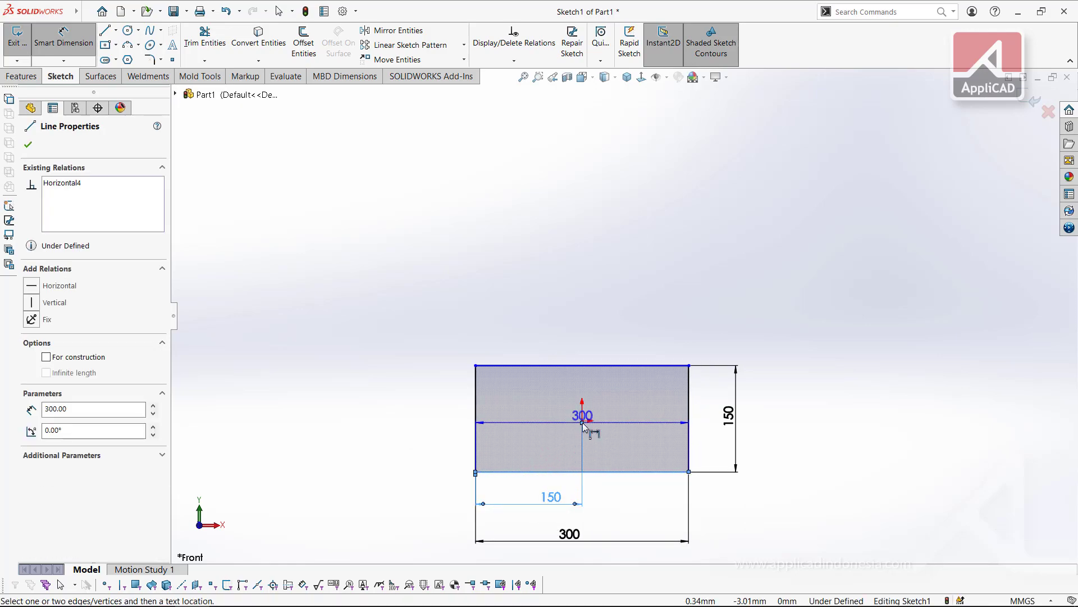
click(582, 421)
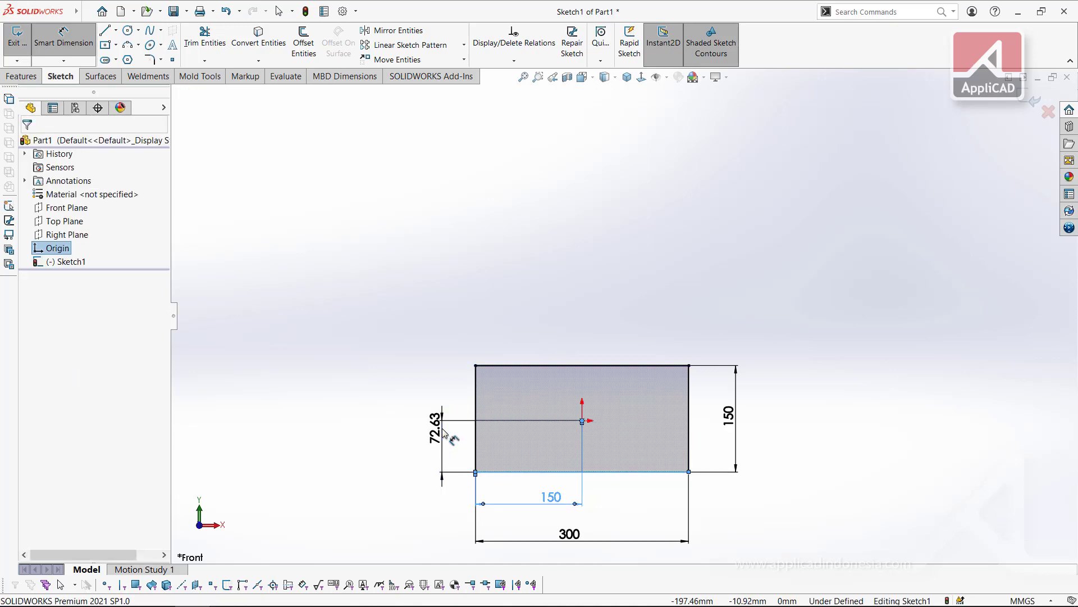
click(443, 433)
text(75)
key(Return)
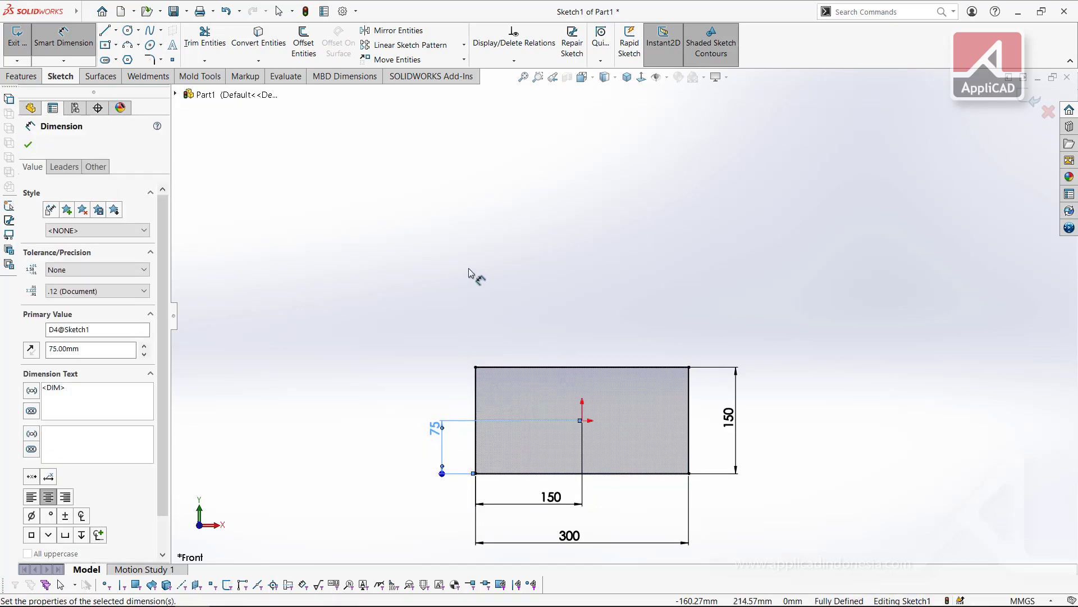
key(Escape)
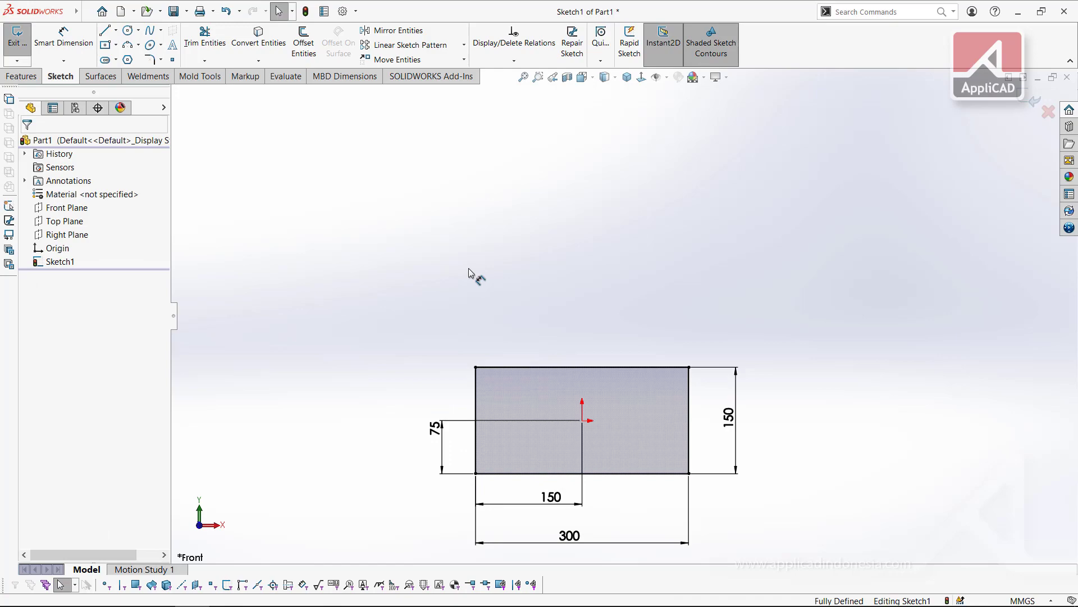
Delete the 150 mm and 75 mm dimensions to the origin and move the rectangle above the origin.
drag(609, 511, 550, 488)
key(Delete)
drag(446, 432, 419, 396)
key(Delete)
drag(475, 474, 576, 291)
click(465, 310)
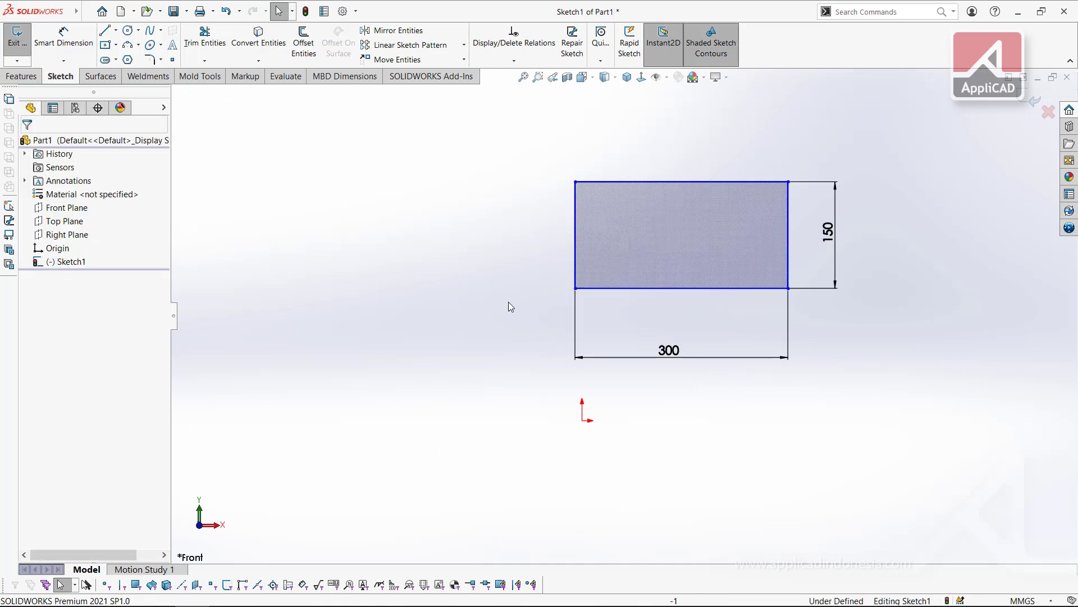
Try a Midpoint relation between the rectangle's base line and the origin, and undo it.
click(660, 289)
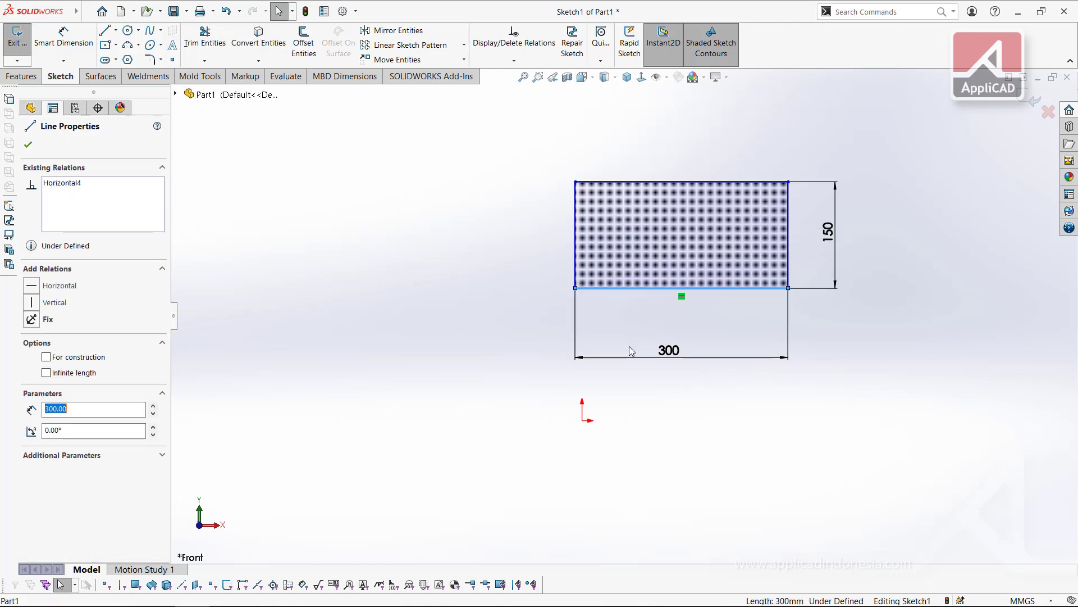
ctrl+click(583, 421)
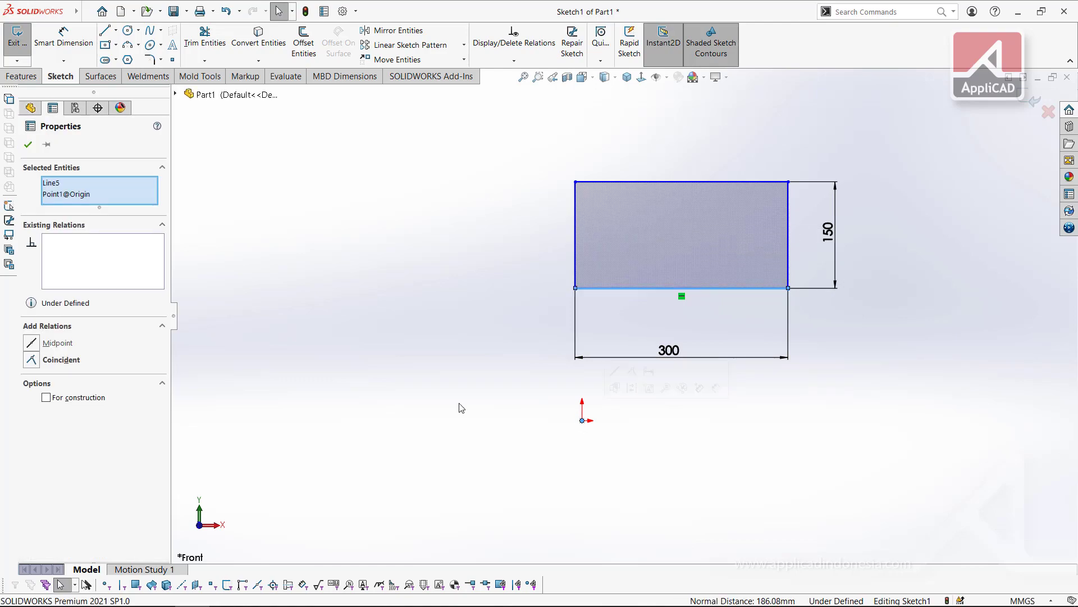
click(32, 344)
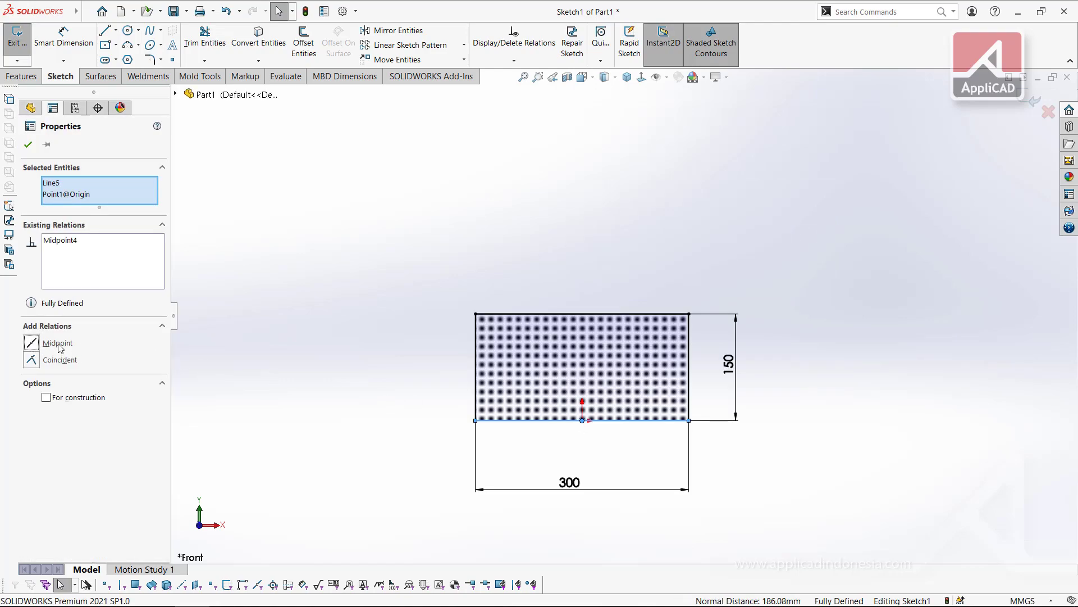
click(325, 340)
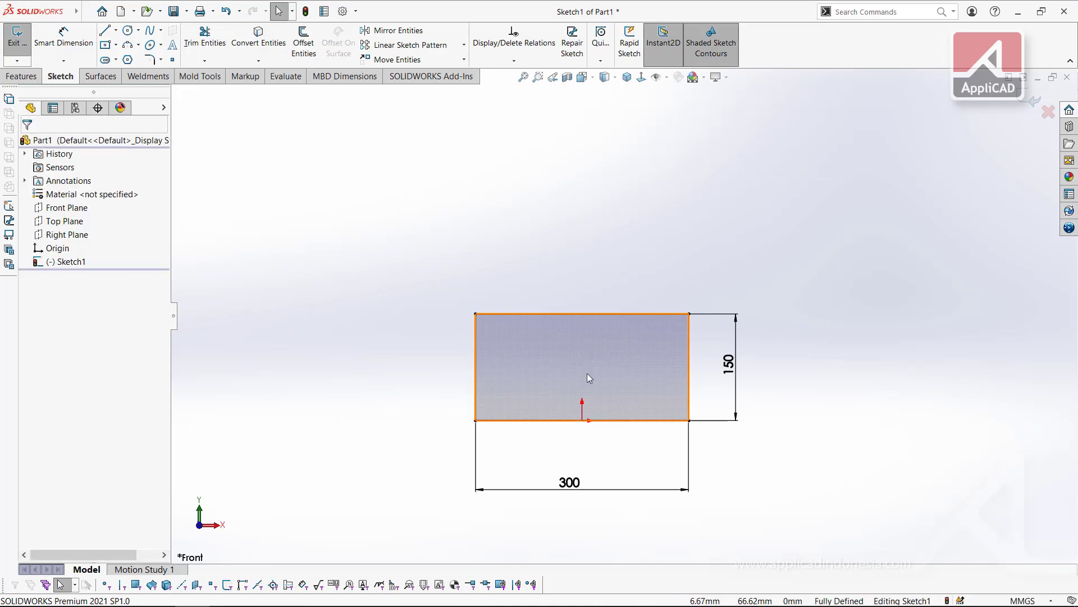
key(ctrl+z)
click(424, 299)
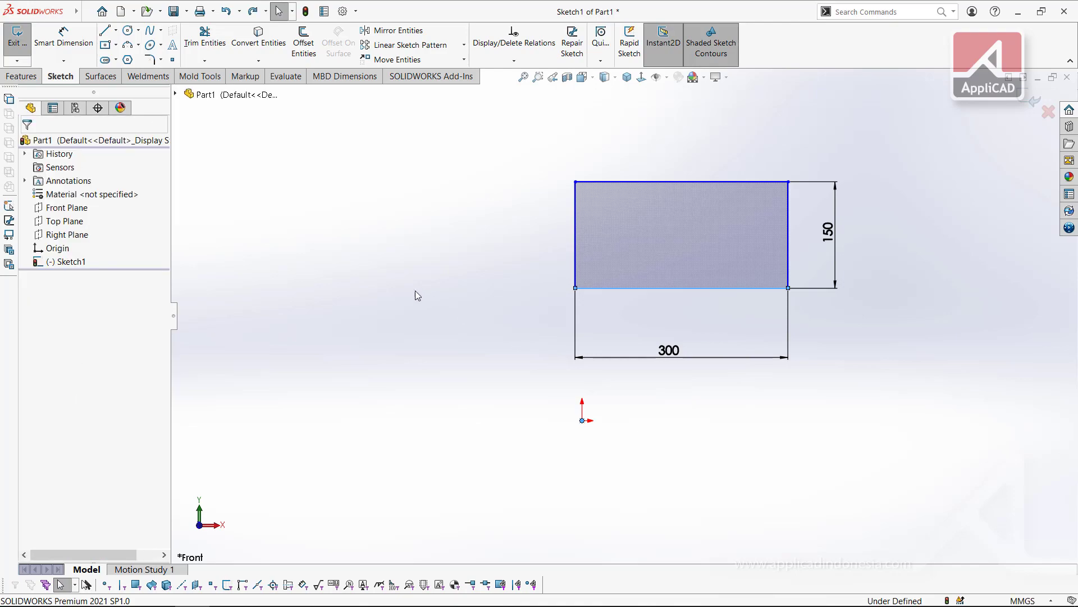
Draw a diagonal centerline from the rectangle's upper-left corner to its lower-right corner.
click(115, 30)
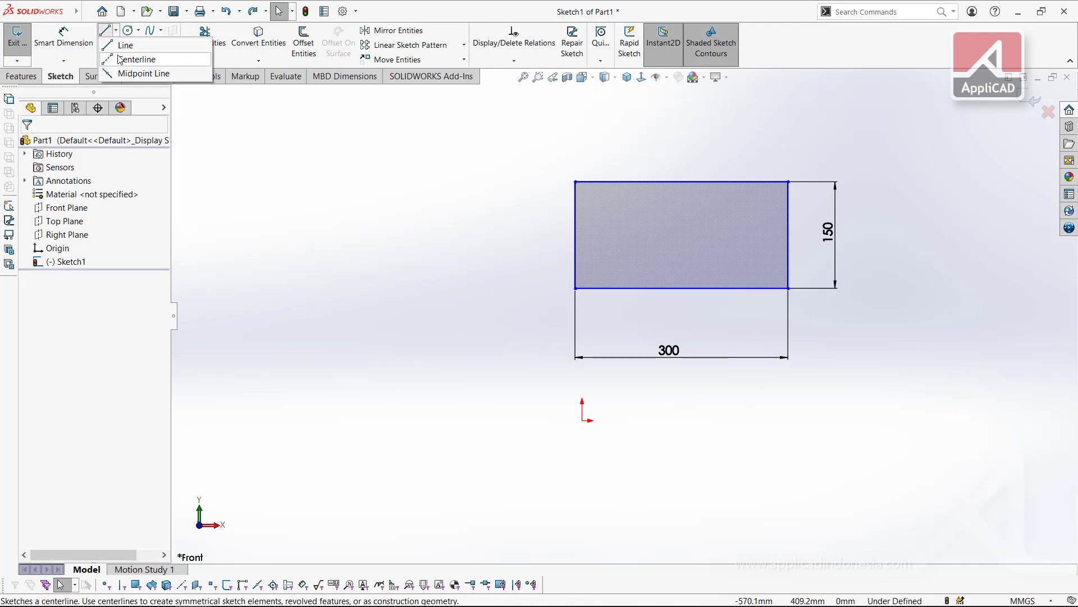
click(133, 60)
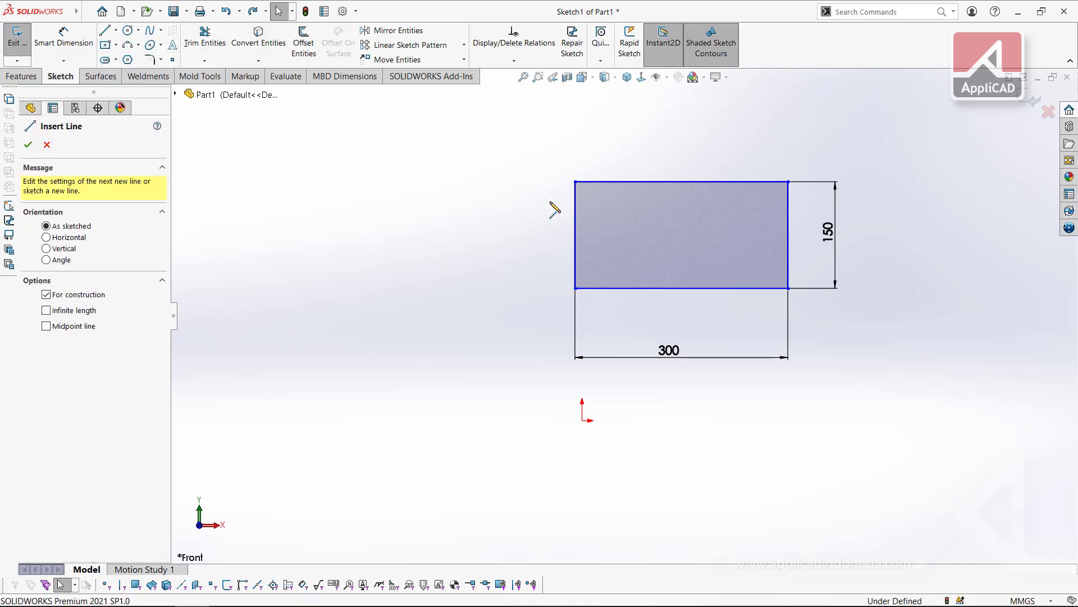
click(575, 182)
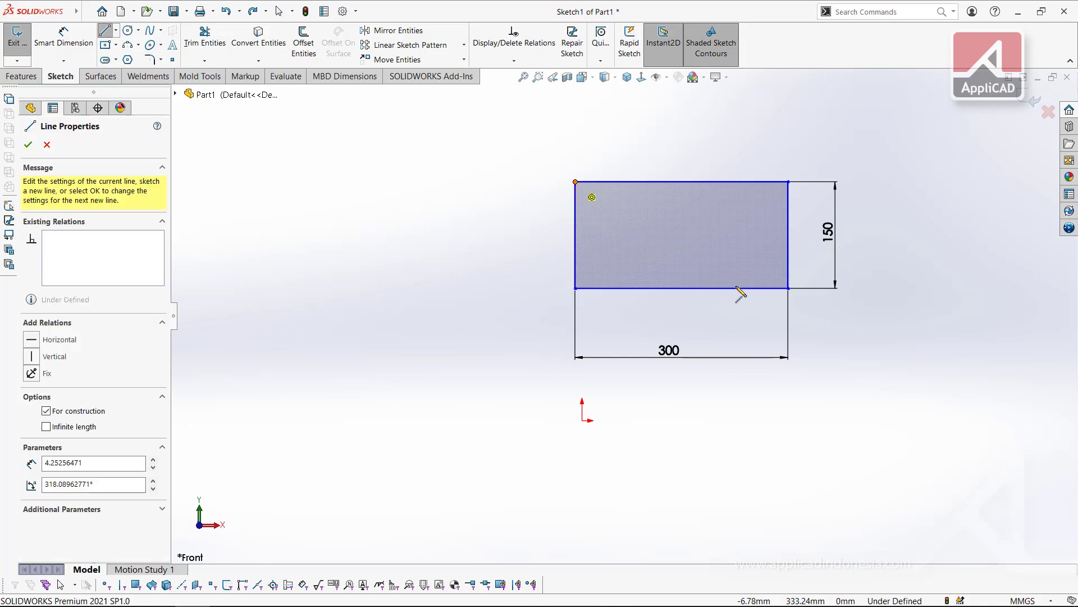
click(789, 288)
click(789, 289)
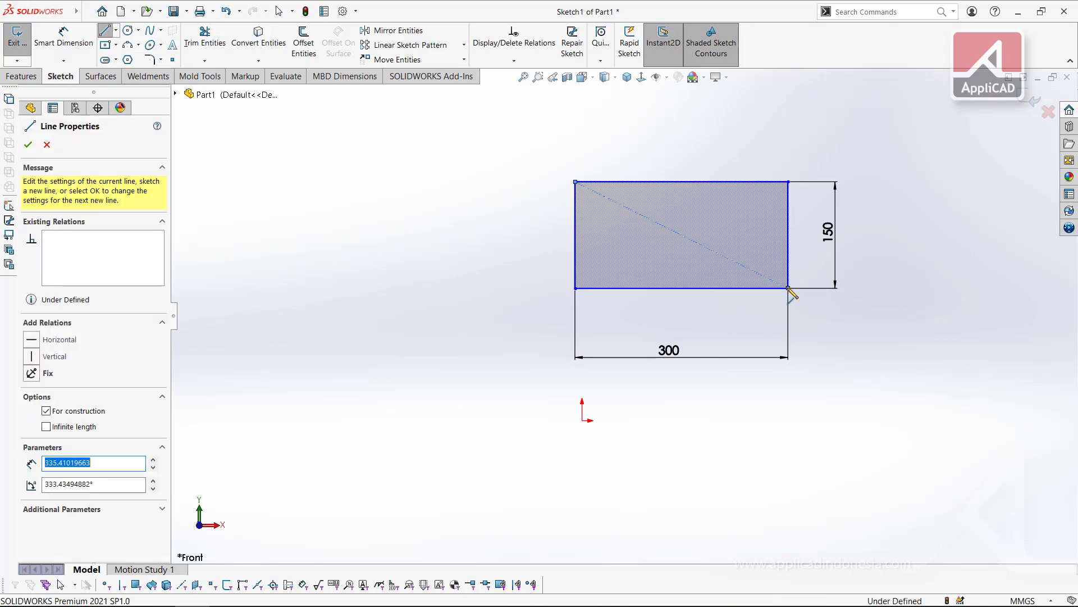
key(Escape)
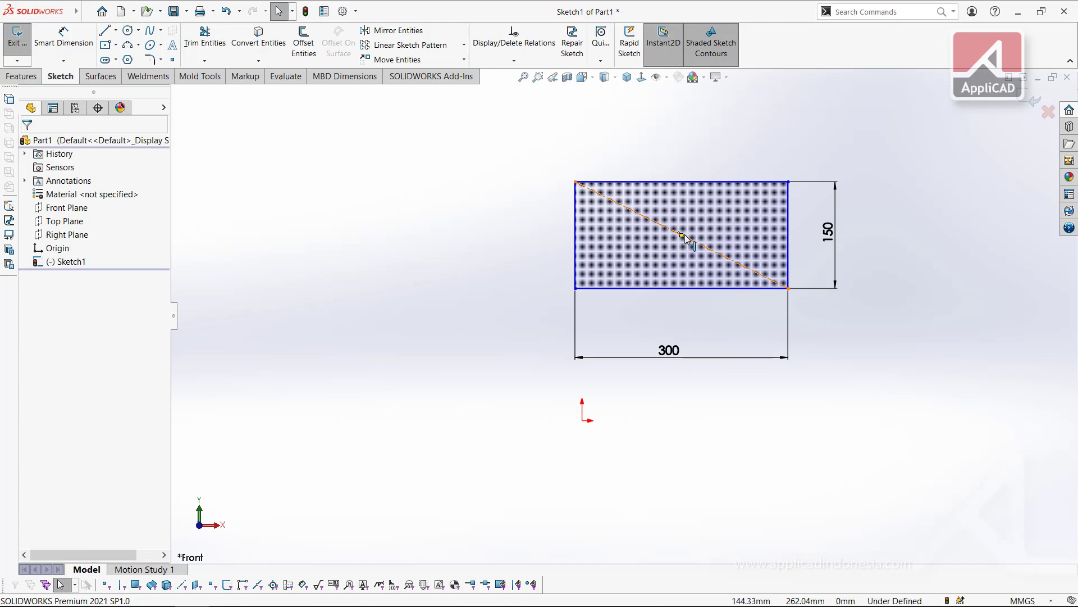
Add a Midpoint relation between the diagonal centerline and the origin.
click(692, 241)
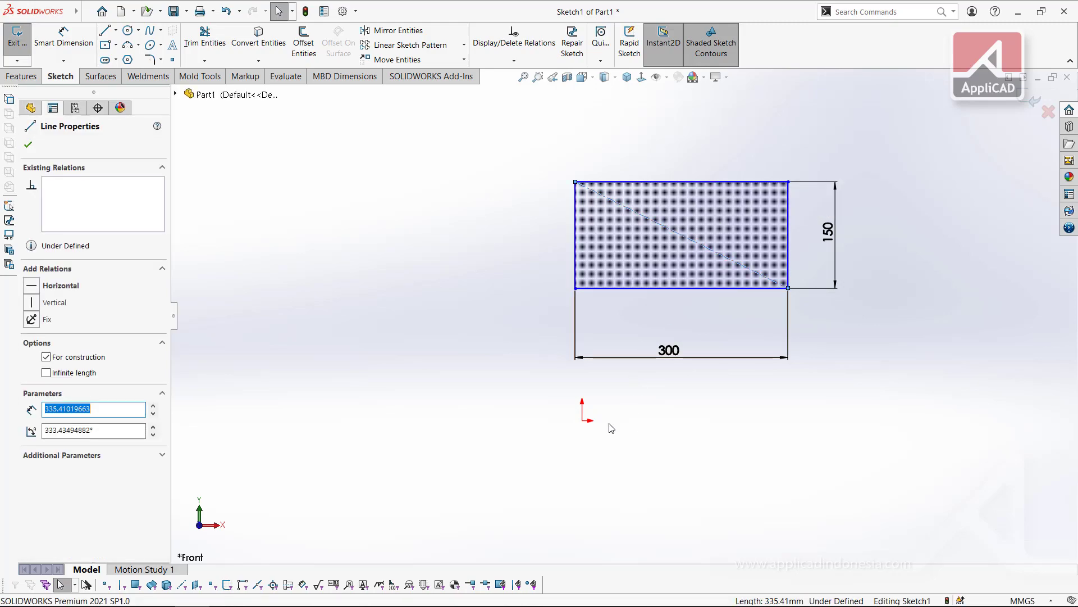
ctrl+click(584, 422)
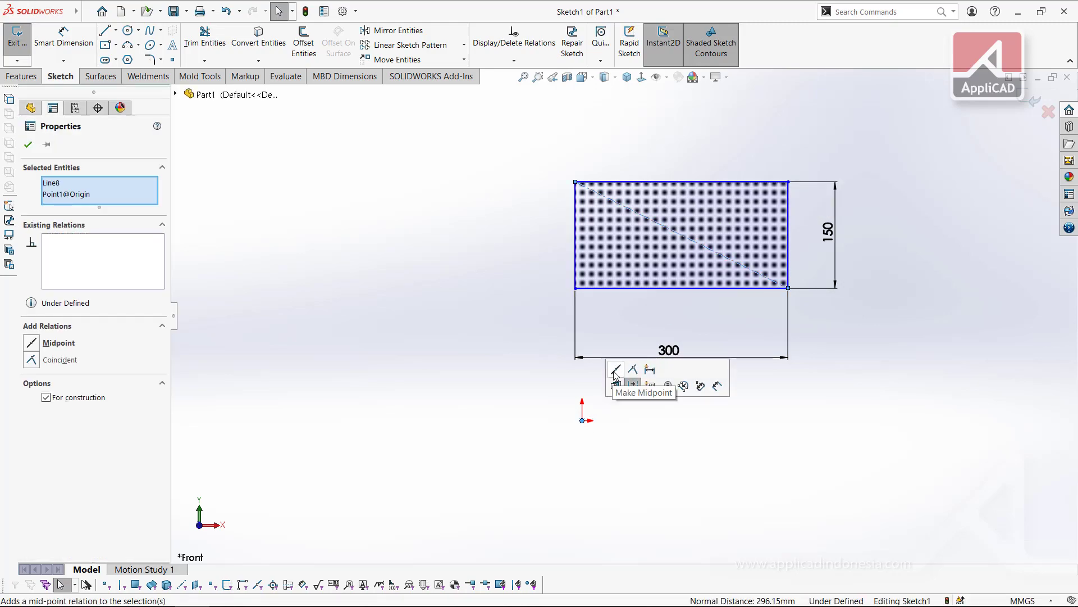
click(30, 343)
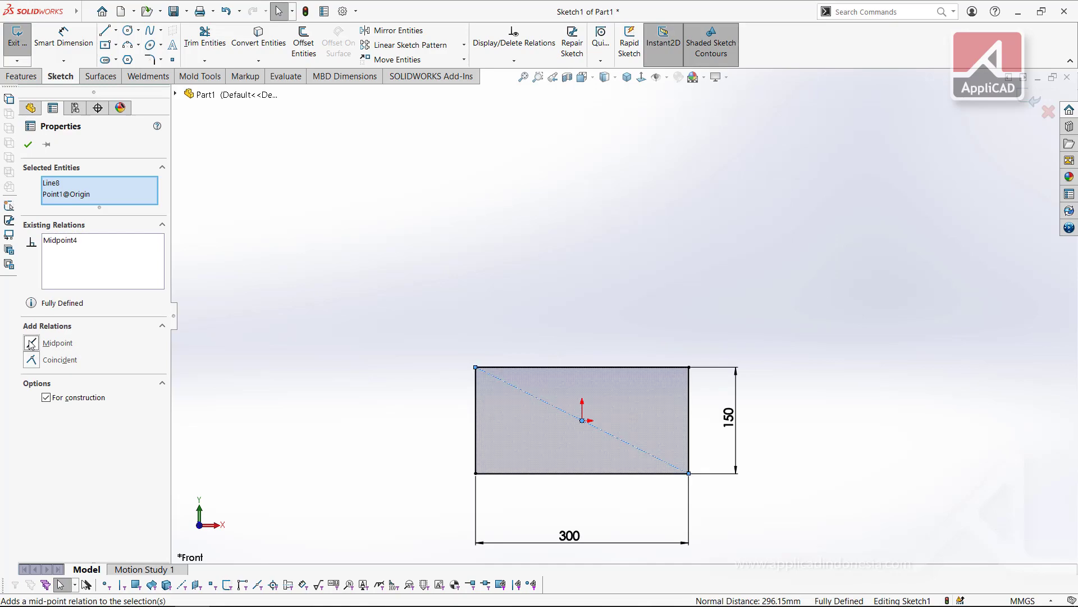
click(392, 289)
Set up a boss extrusion of the rectangle with the Mid Plane end condition and a depth of 50 mm.
scroll(393, 288, down, 1)
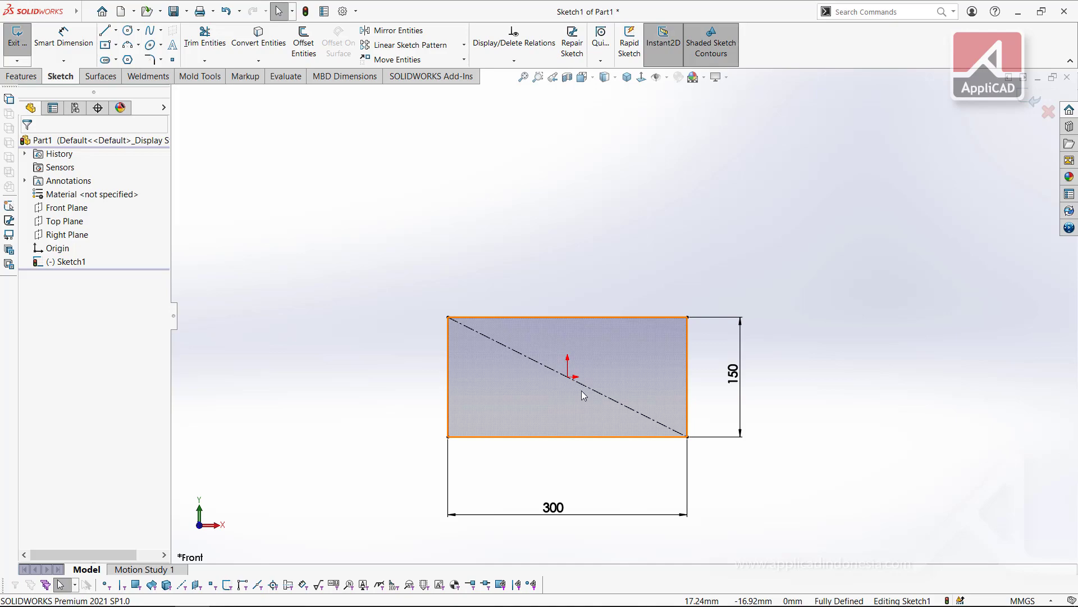
click(21, 76)
click(22, 43)
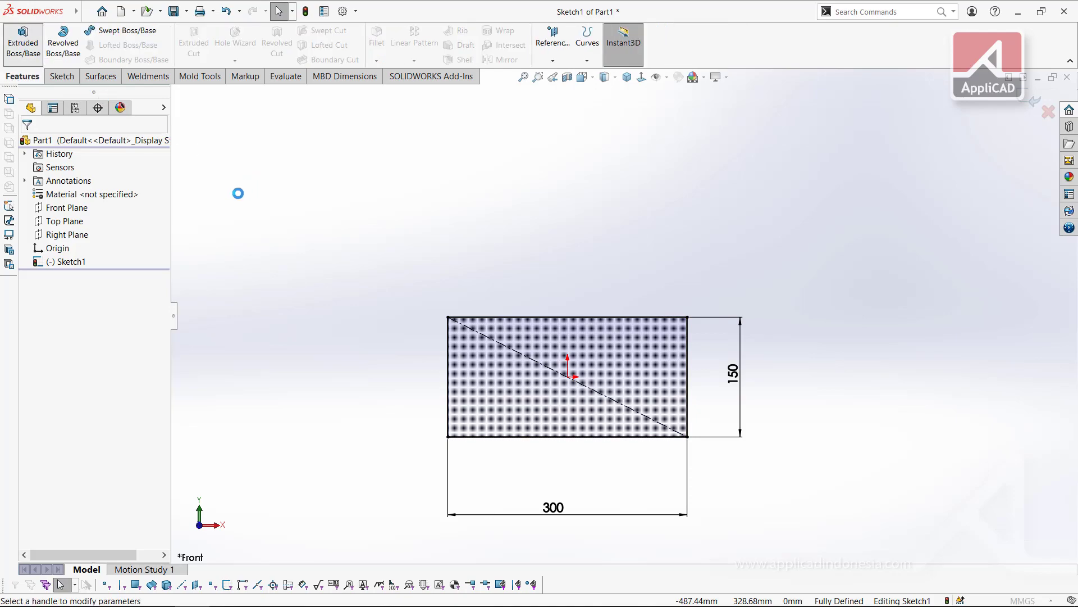
click(107, 221)
click(64, 283)
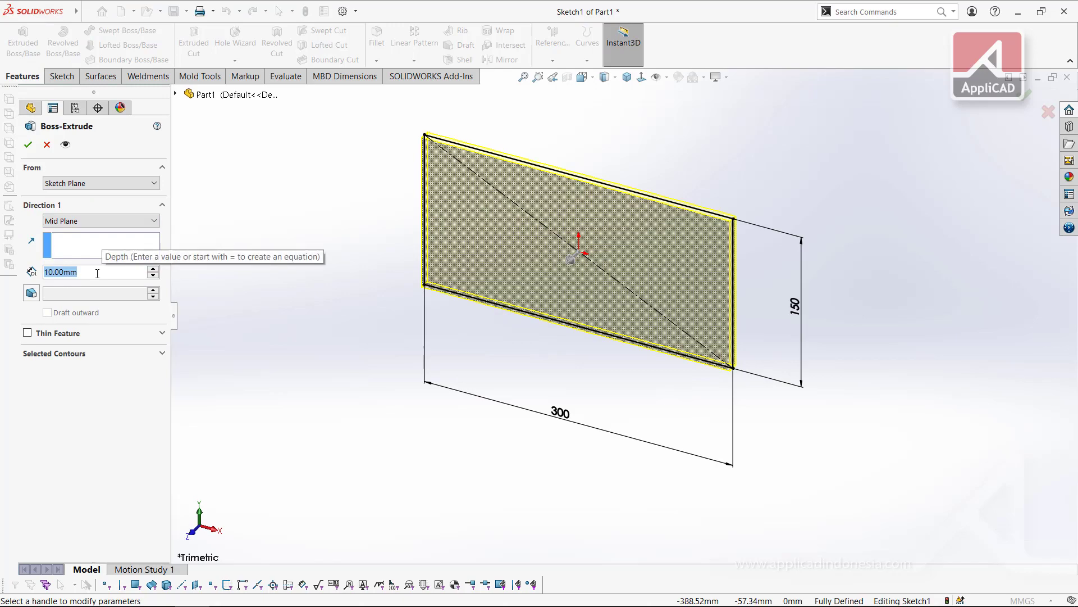
text(50)
key(Return)
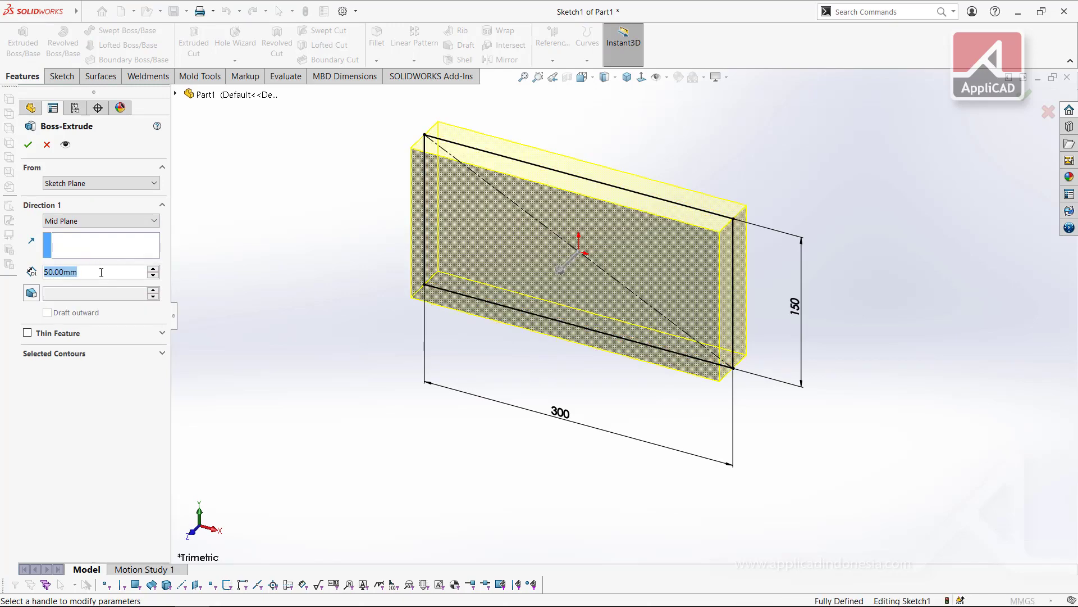
Set the extrusion depth to 150 mm, finish the feature and fit the solid in the view.
text(150)
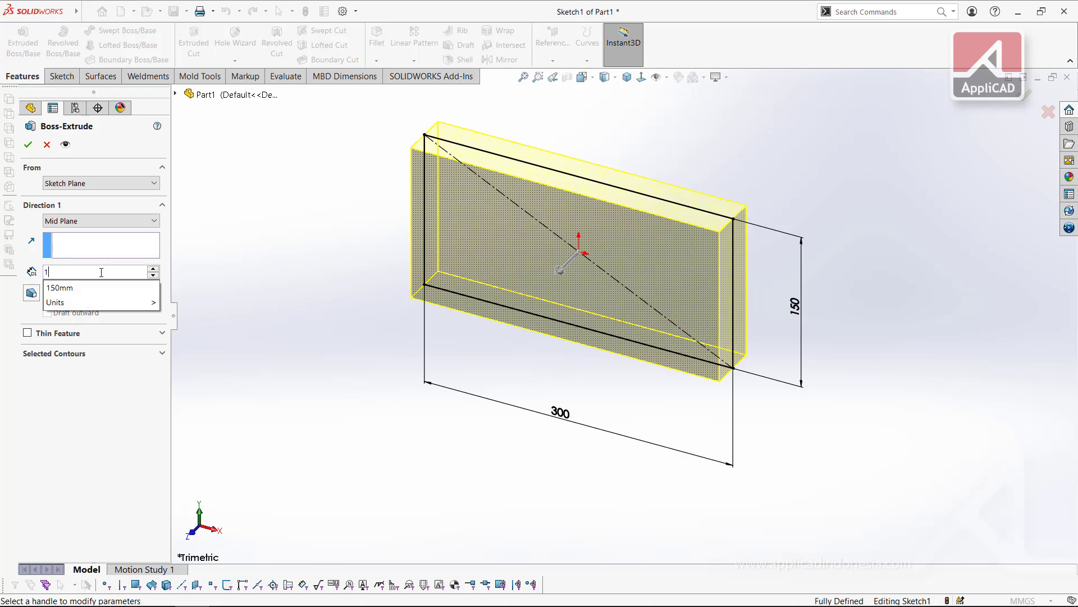
key(Return)
click(28, 144)
key(f)
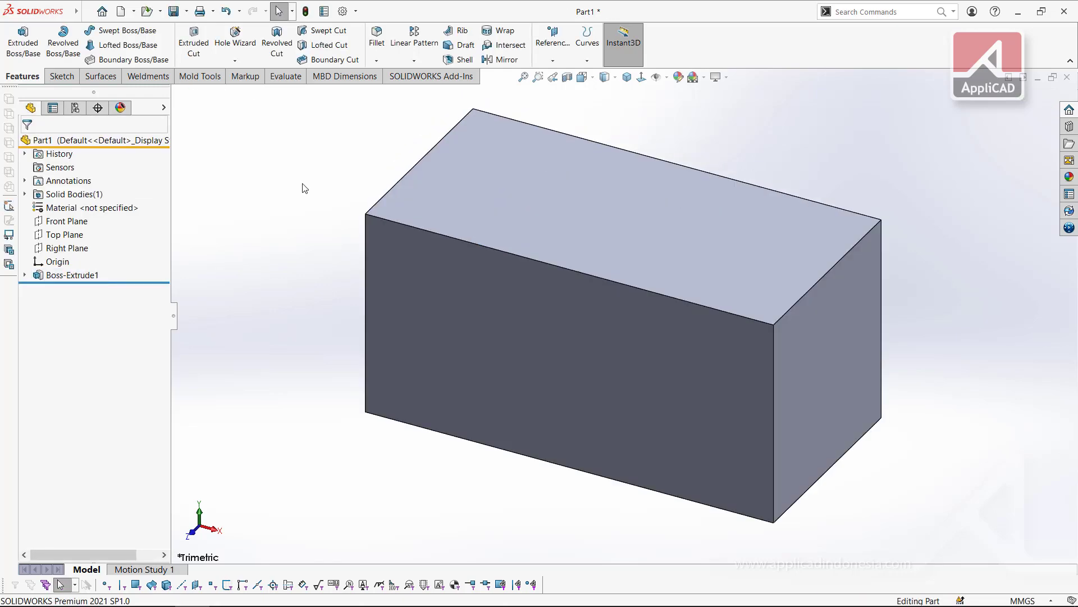